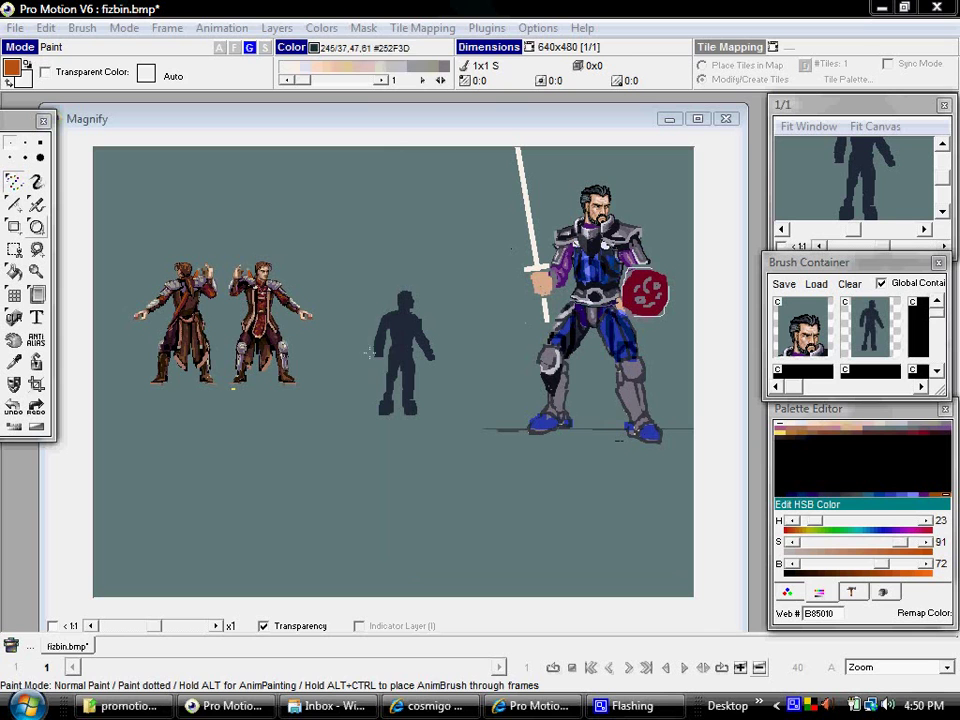
pyautogui.click(425, 117)
pyautogui.scroll(1, 340, 215)
pyautogui.scroll(-1, 322, 248)
pyautogui.scroll(1, 320, 250)
pyautogui.press('Down')
pyautogui.press('Down')
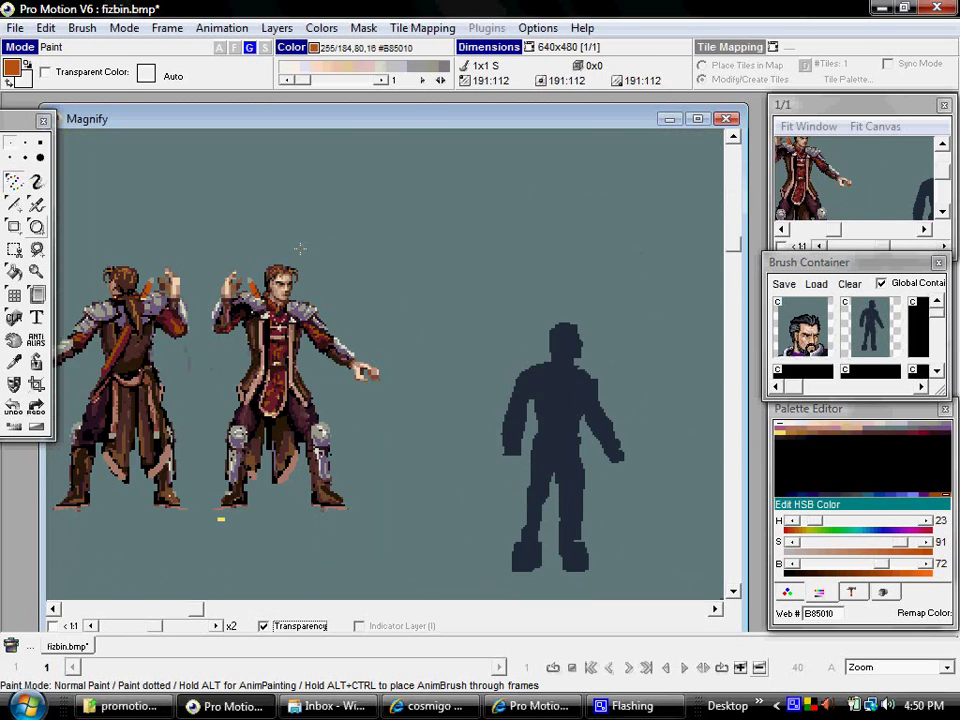
pyautogui.press('Right')
pyautogui.scroll(-1, 298, 252)
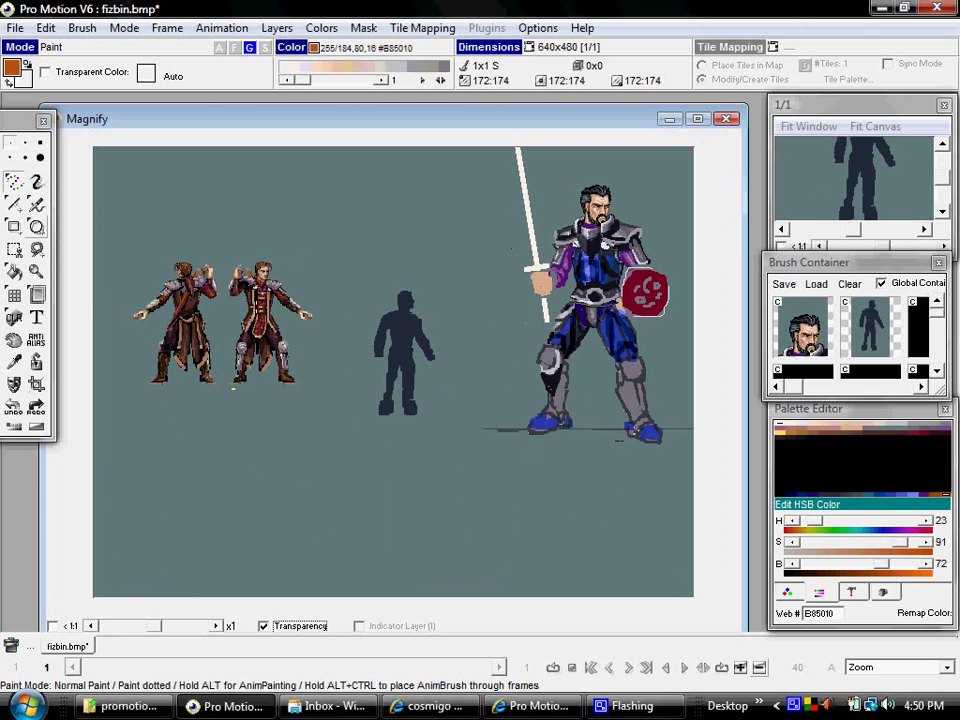
# Step: Pick up the front-facing mage as a rectangular brush and sample the teal background as the secondary colour
pyautogui.press('b')
pyautogui.moveTo(220, 259)
pyautogui.mouseDown()
pyautogui.moveTo(326, 386)
pyautogui.moveTo(321, 394)
pyautogui.mouseUp()
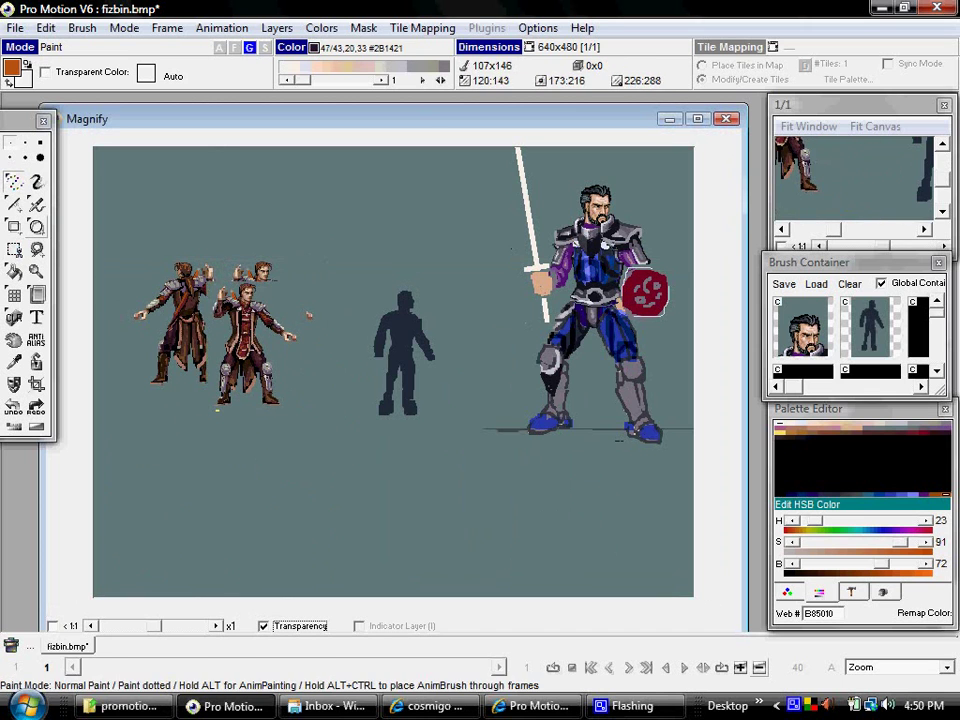
pyautogui.press(',')
pyautogui.rightClick(319, 268)
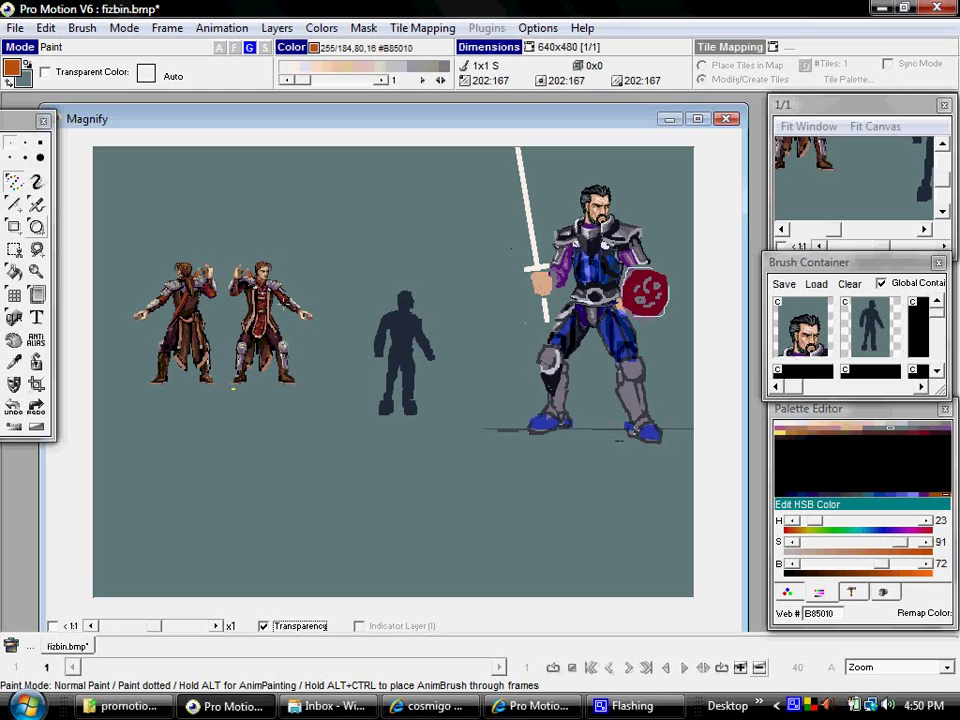
# Step: Set the animation's number of frames to 8
pyautogui.moveTo(289, 124); pyautogui.dragTo(297, 121)
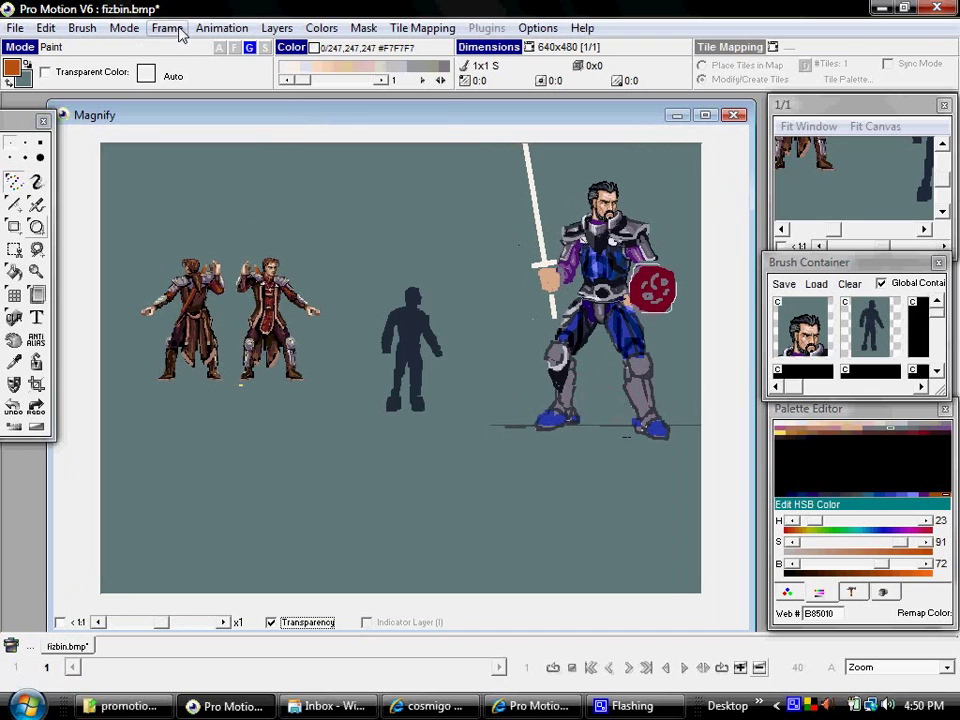
pyautogui.click(219, 28)
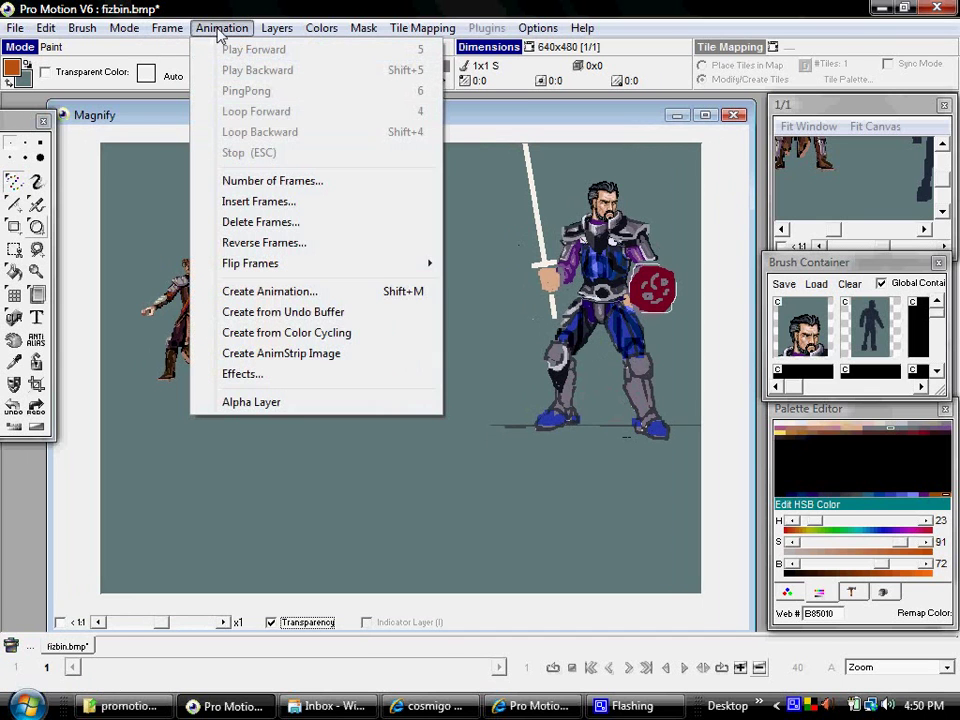
pyautogui.click(262, 181)
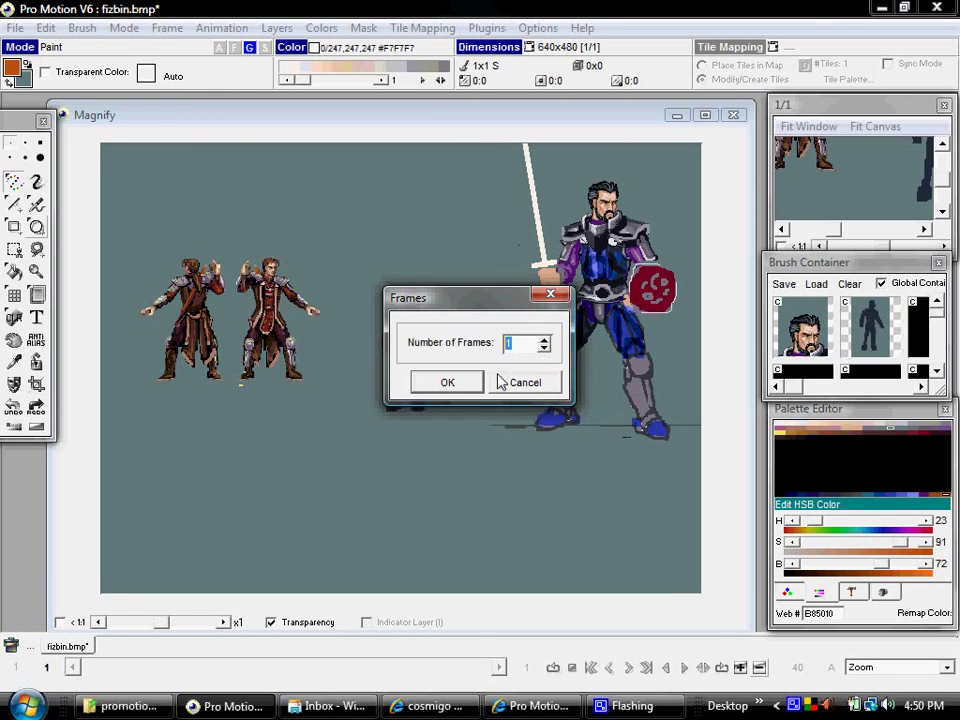
pyautogui.doubleClick(510, 341)
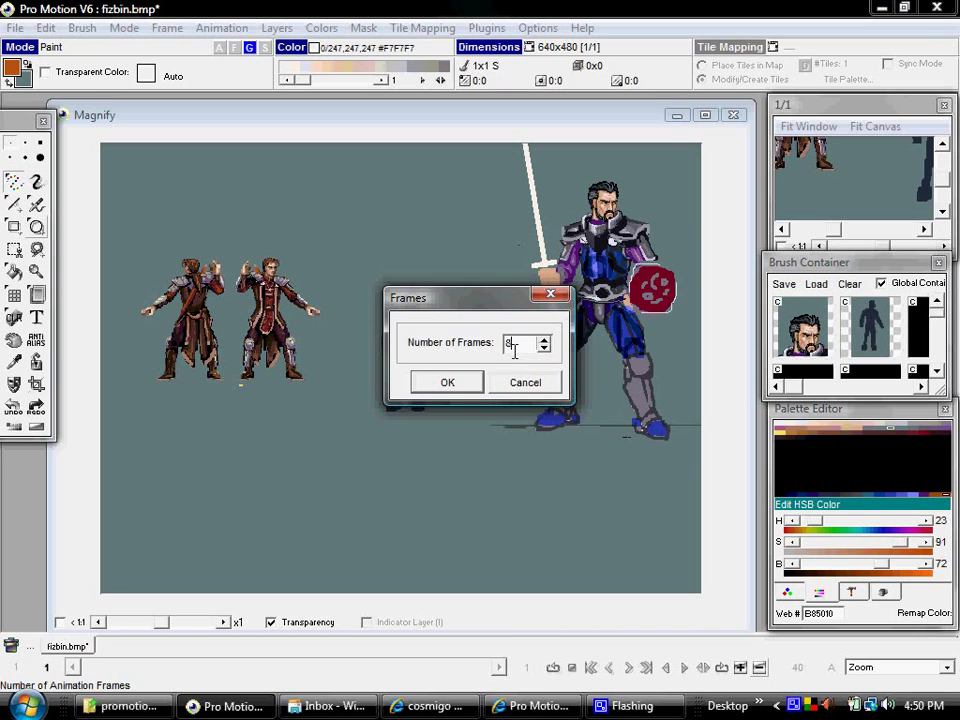
pyautogui.click(447, 383)
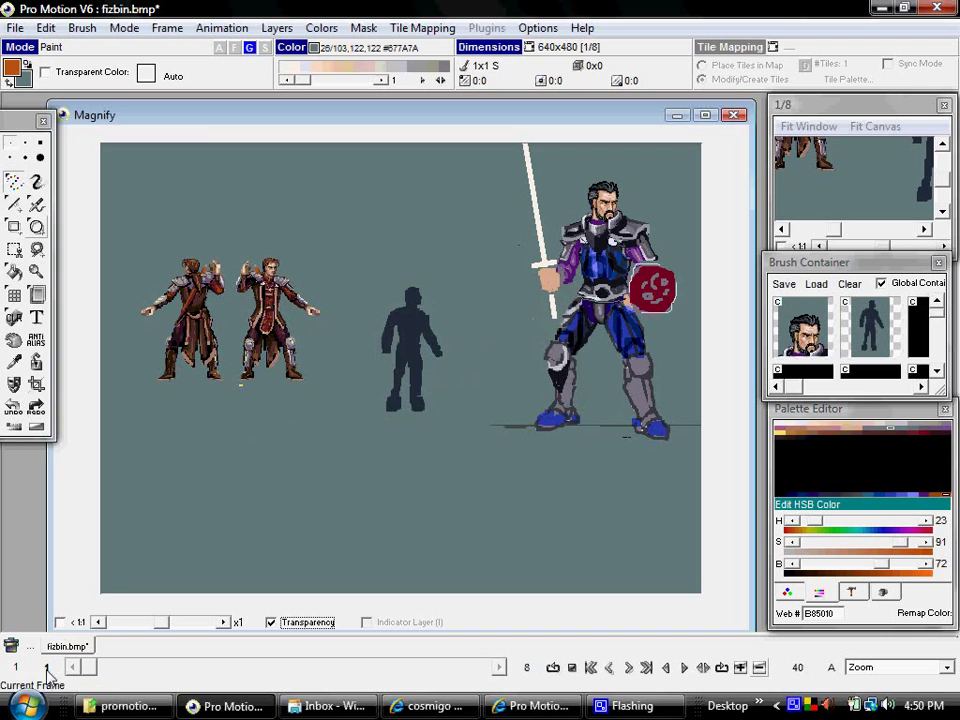
# Step: Scrub between the first and last frames of the animation and briefly play it as a loop
pyautogui.moveTo(91, 672); pyautogui.dragTo(486, 656)
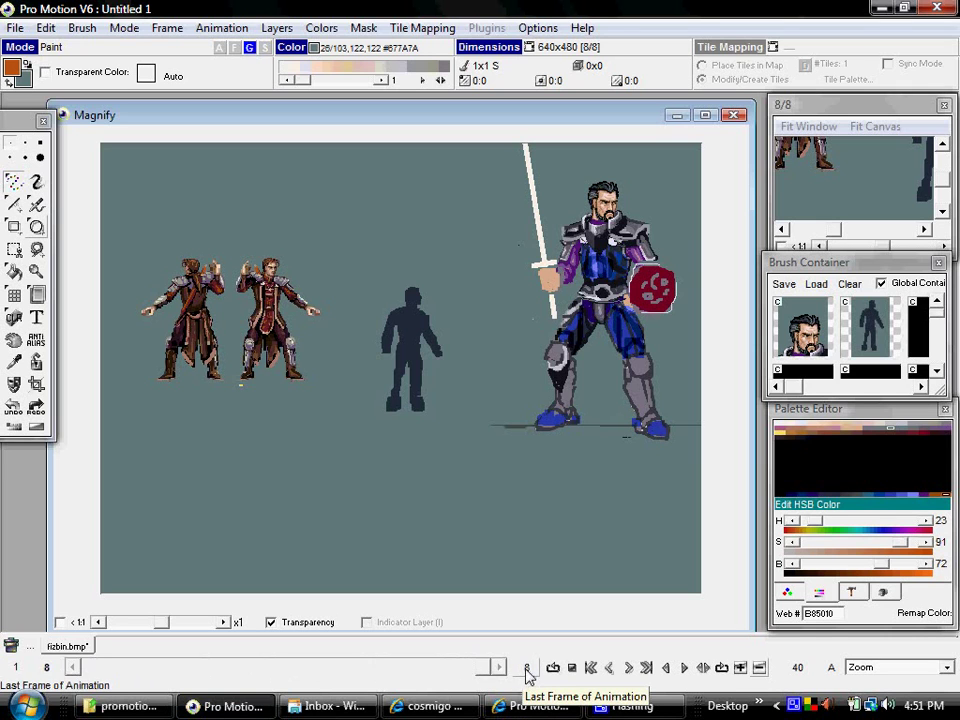
pyautogui.moveTo(489, 679); pyautogui.dragTo(97, 668)
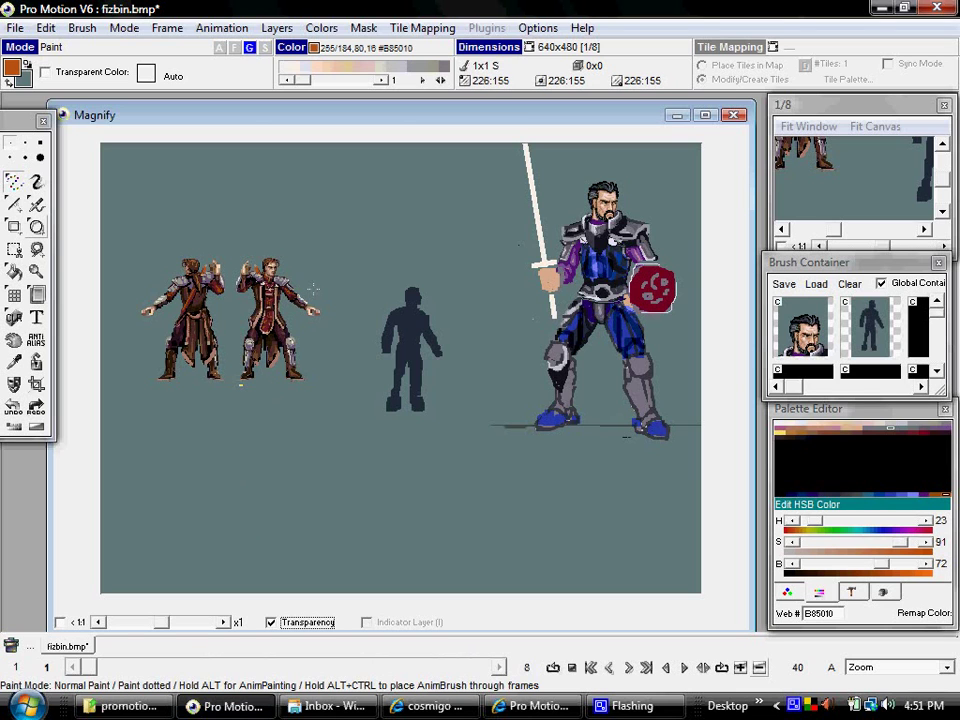
pyautogui.press('2')
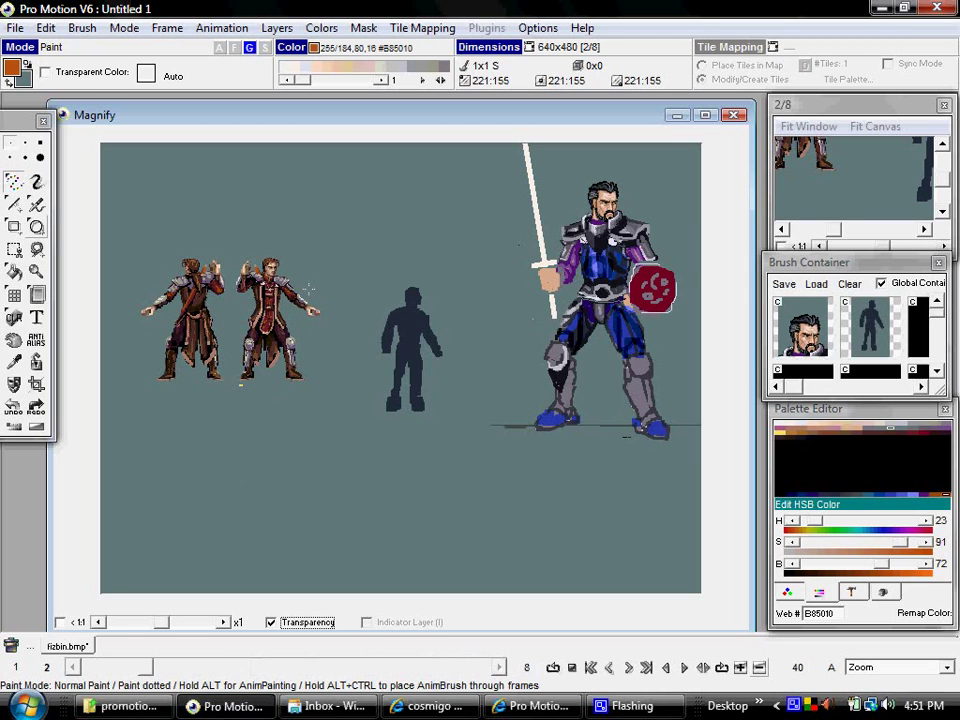
pyautogui.press('1')
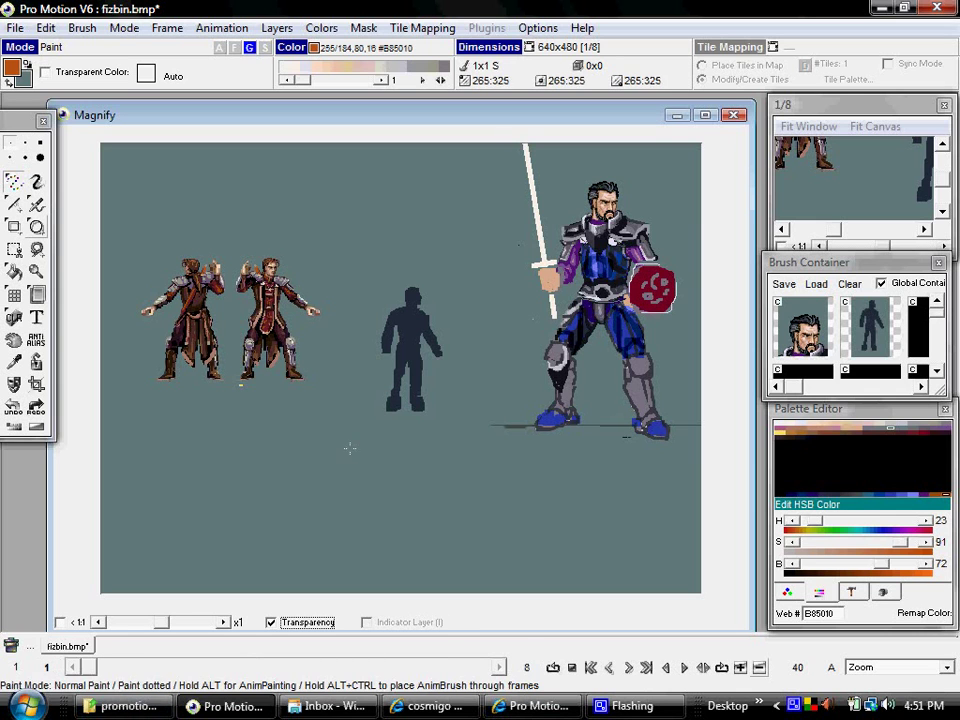
pyautogui.press('4')
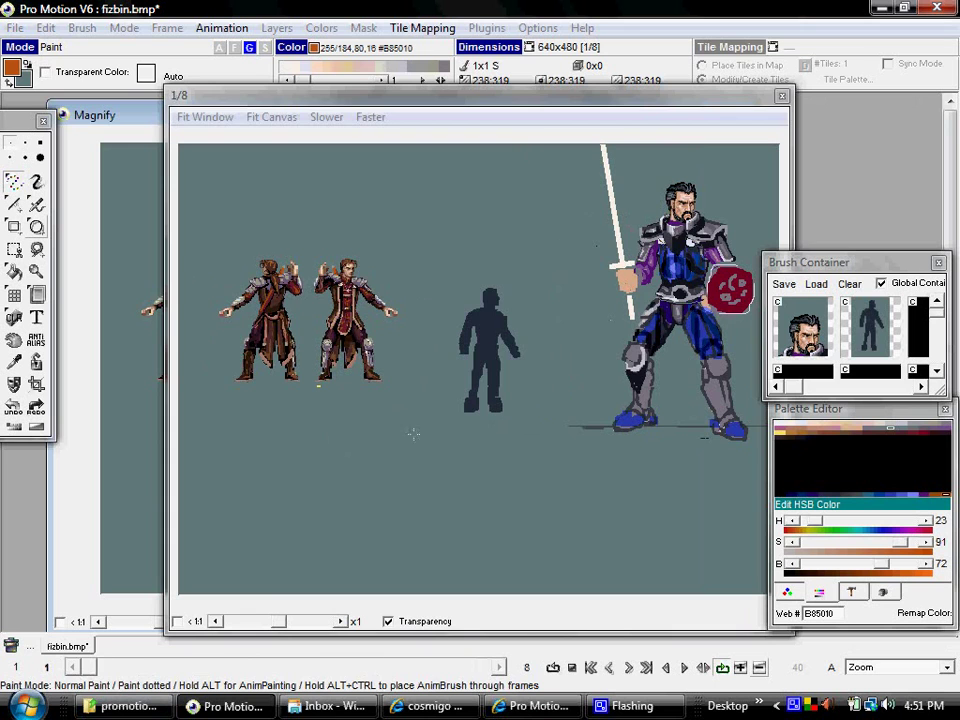
pyautogui.press('Escape')
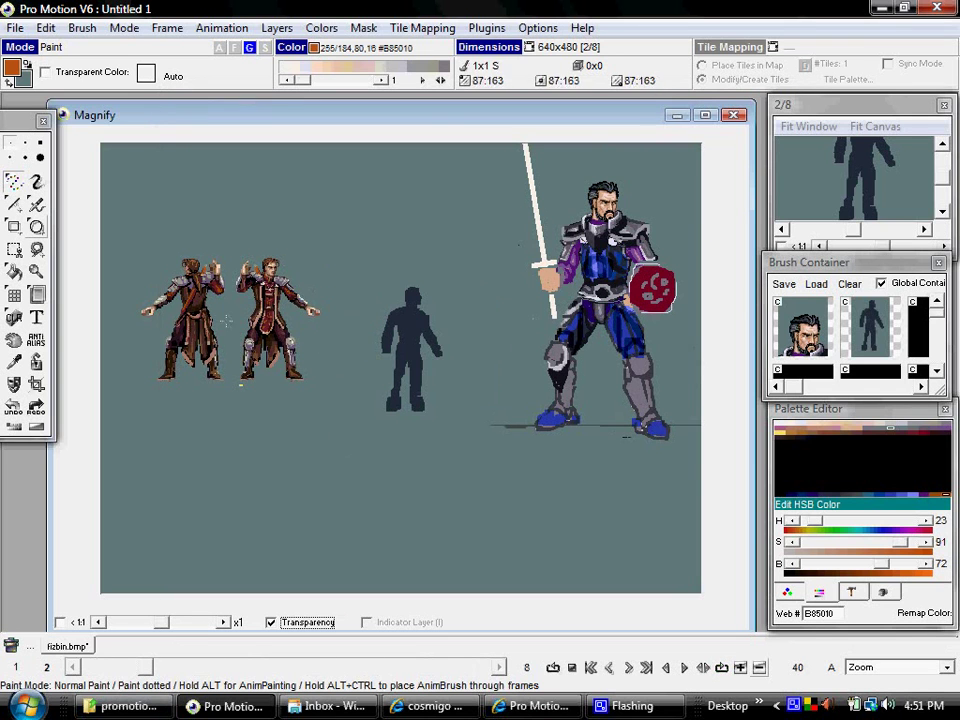
# Step: On frame 1, cut out the front-facing mage's upper body as a freehand 126x104 pixel brush and stamp it slightly lower and further left
pyautogui.scroll(1, 344, 294)
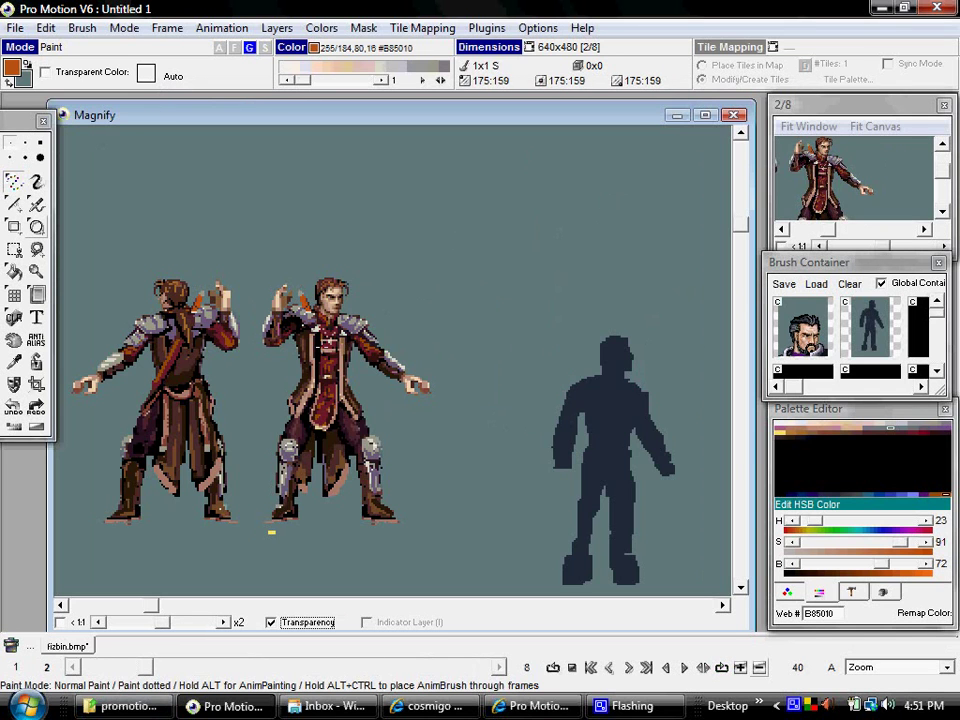
pyautogui.press('b')
pyautogui.press('b')
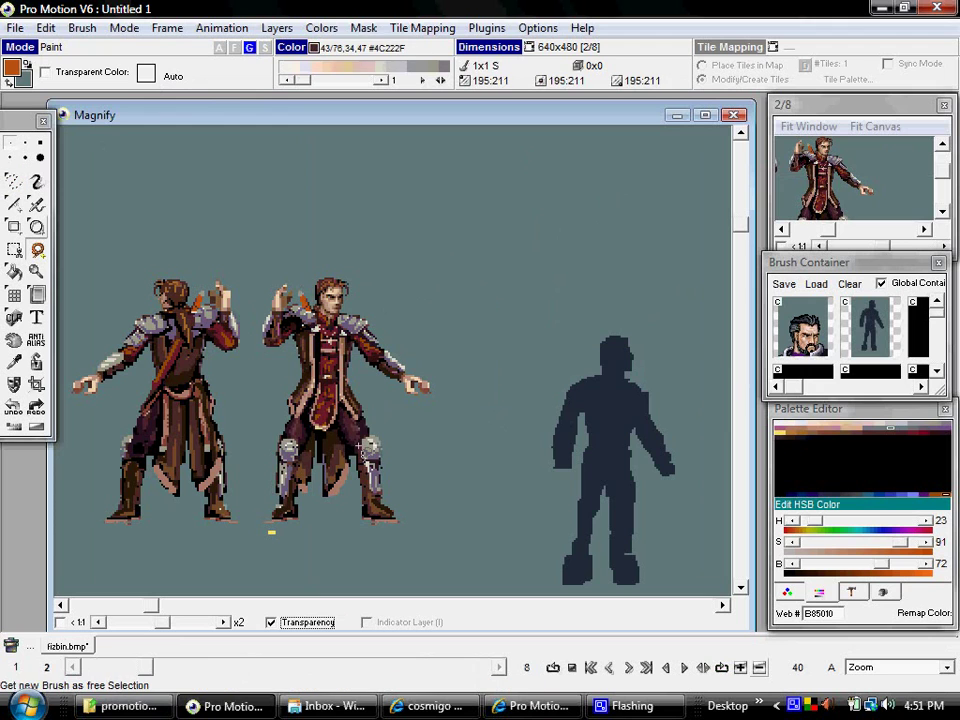
pyautogui.press('1')
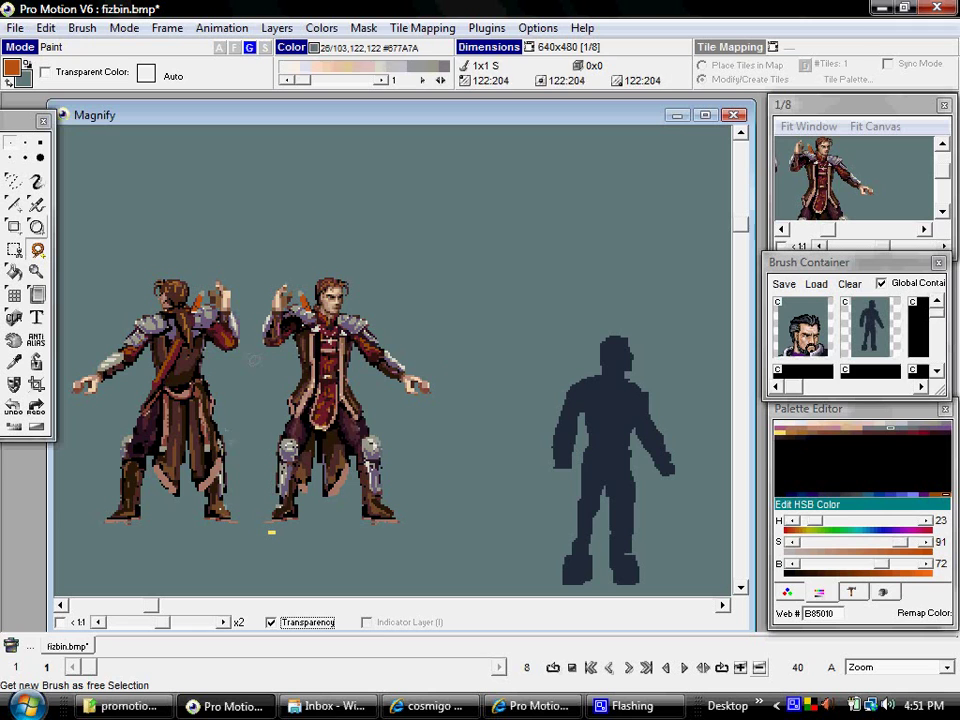
pyautogui.moveTo(285, 261); pyautogui.dragTo(278, 264)
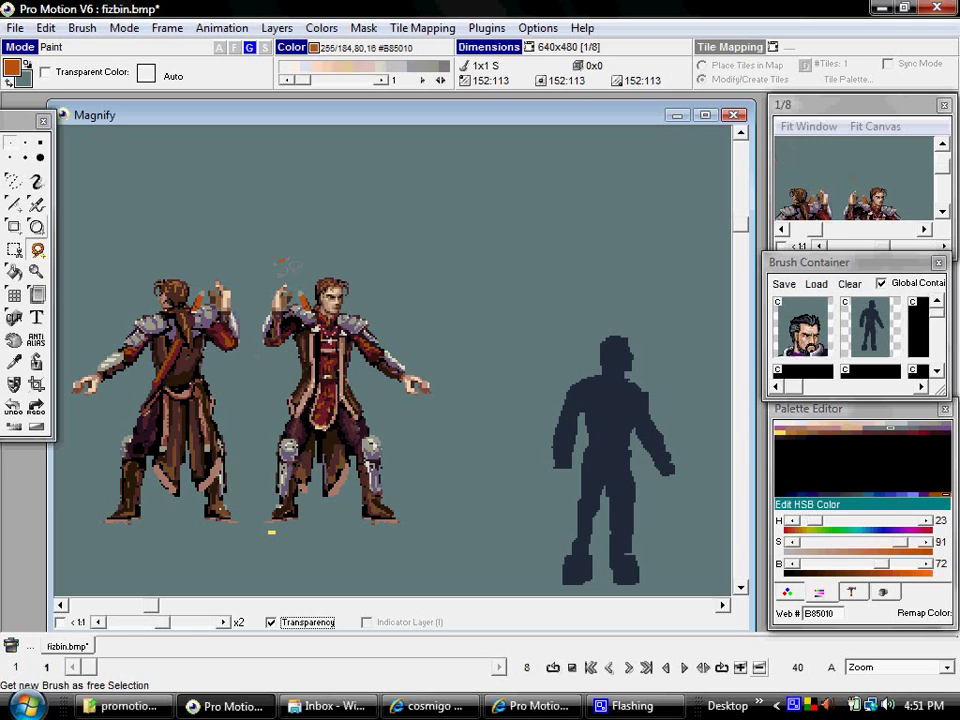
pyautogui.moveTo(253, 312); pyautogui.dragTo(245, 378)
pyautogui.moveTo(371, 404)
pyautogui.mouseDown()
pyautogui.moveTo(481, 405)
pyautogui.moveTo(320, 234)
pyautogui.mouseUp()
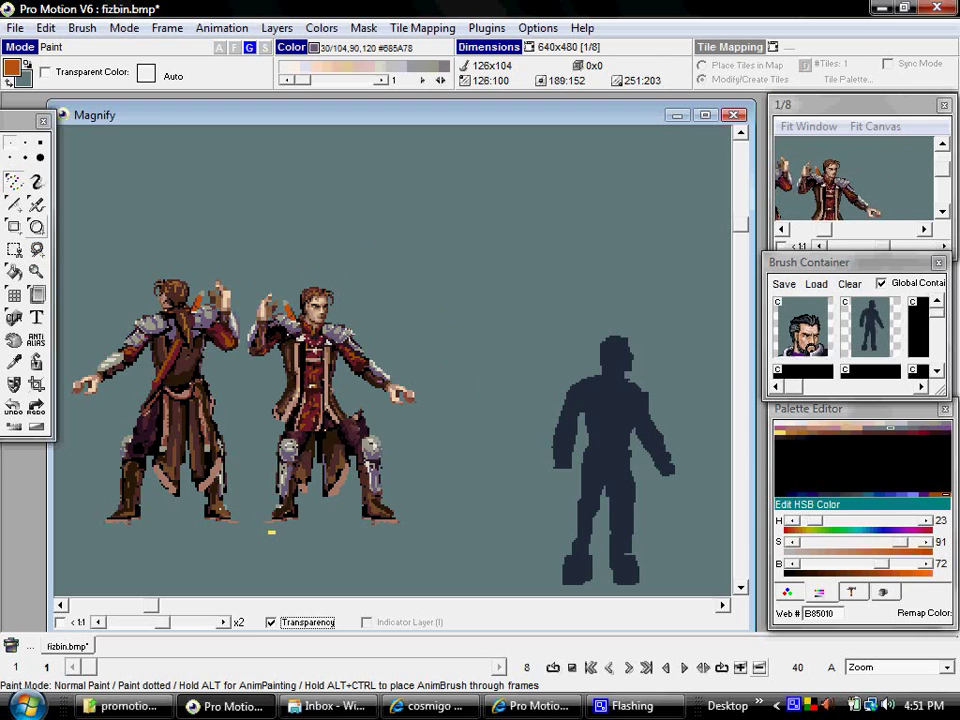
pyautogui.click(333, 400)
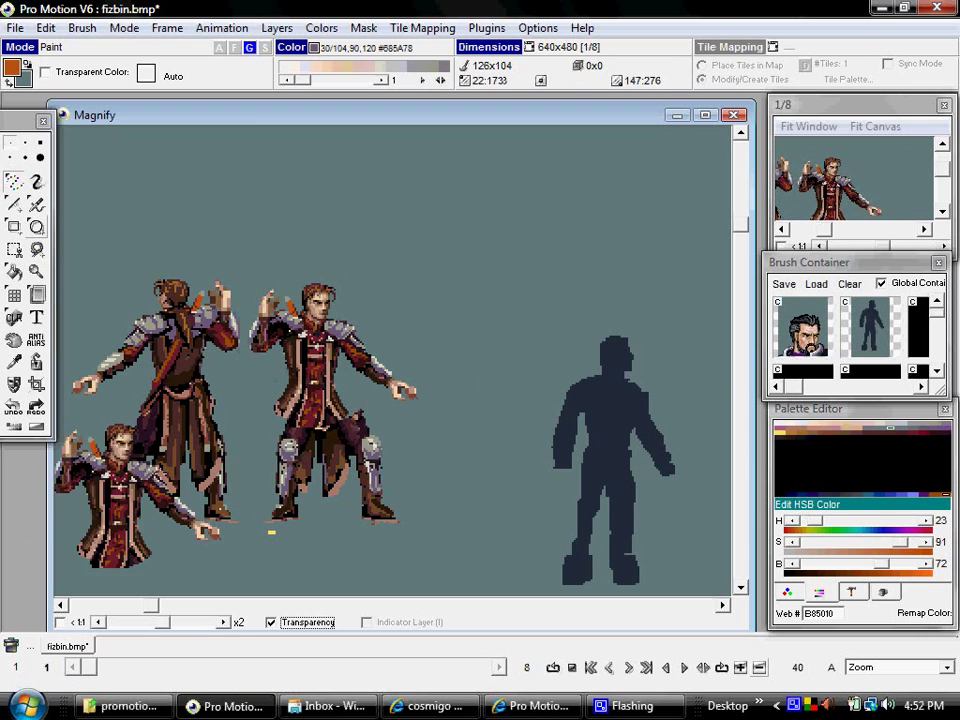
# Step: On frame 2, erase the front-facing mage's upper body and stamp the brush slightly further right than on frame 1
pyautogui.press('2')
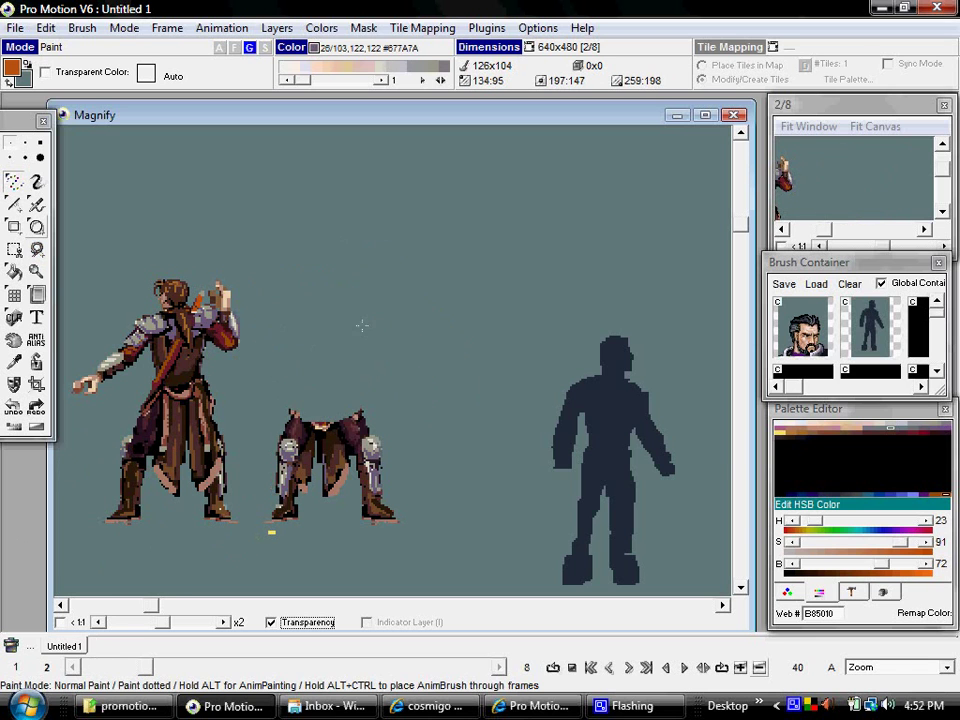
pyautogui.press('1')
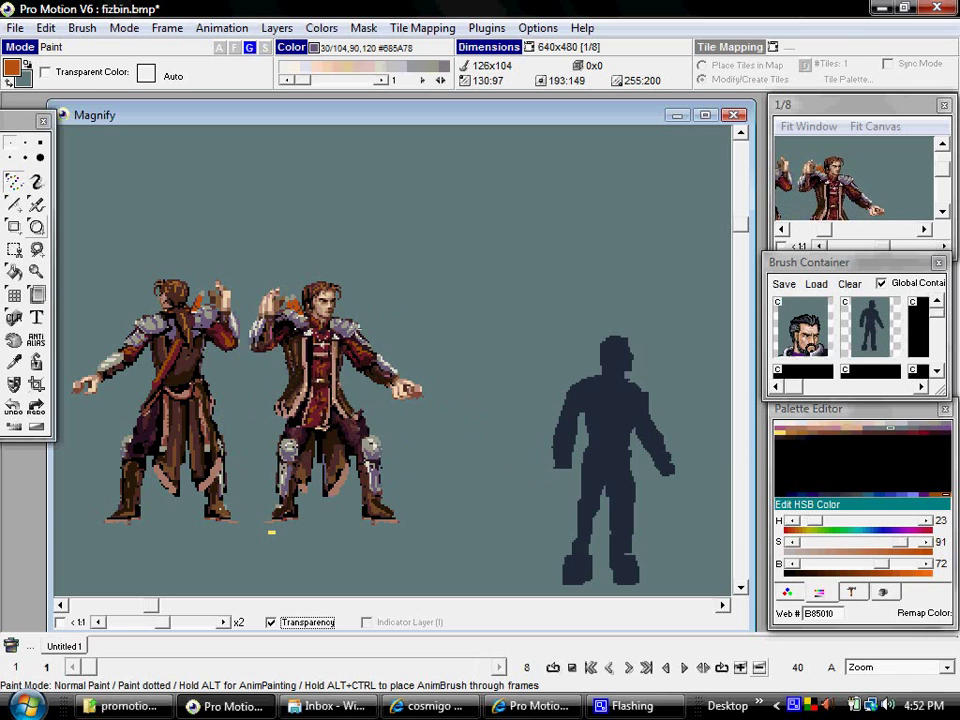
pyautogui.press('2')
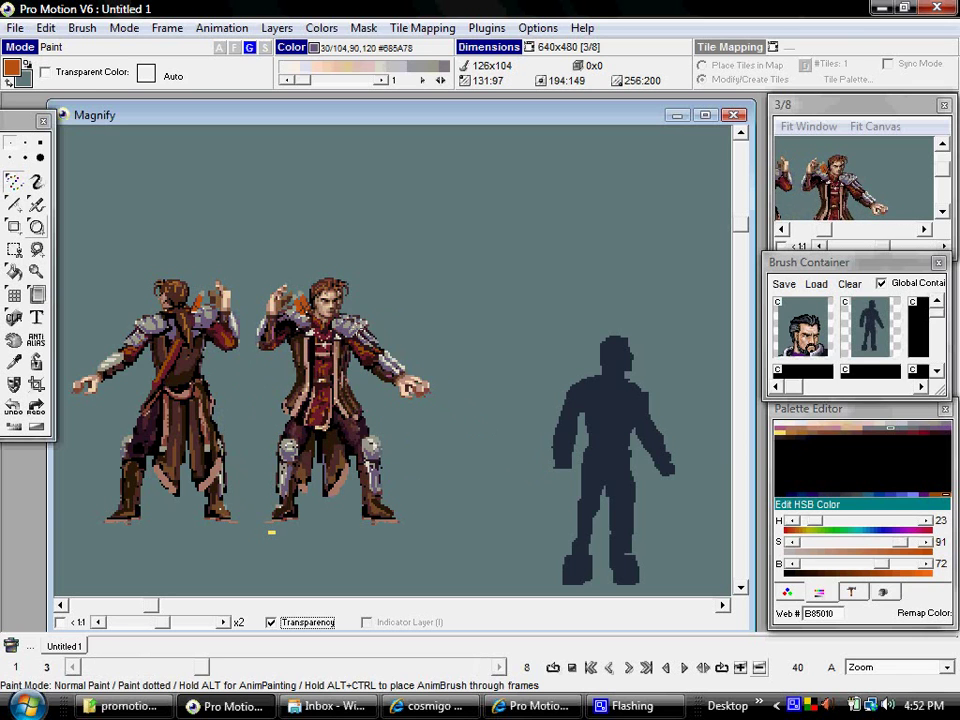
pyautogui.press('1')
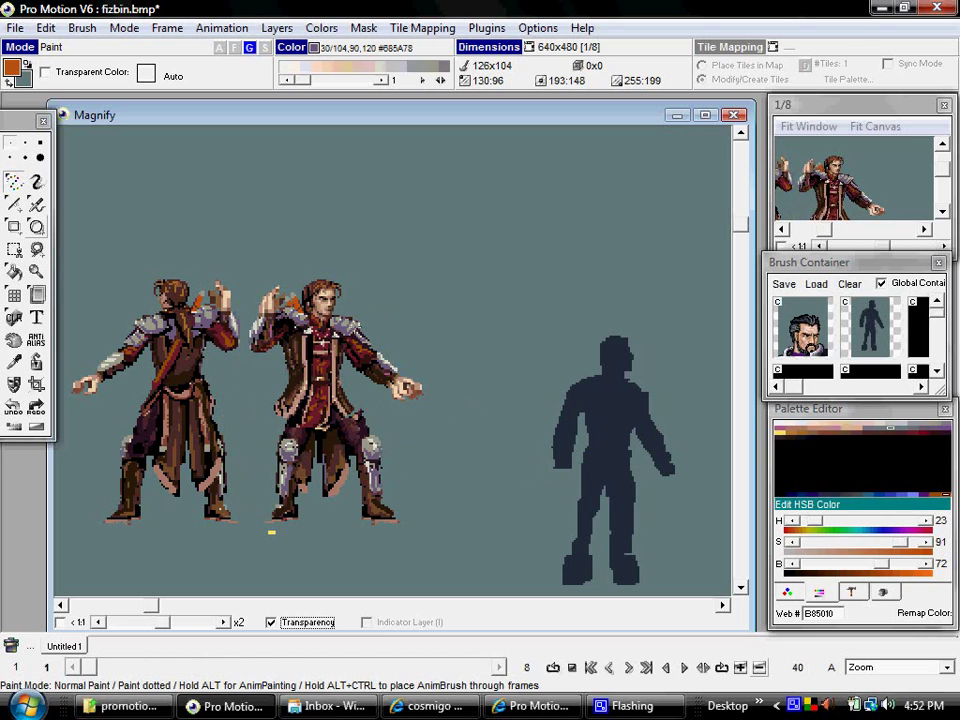
pyautogui.press('2')
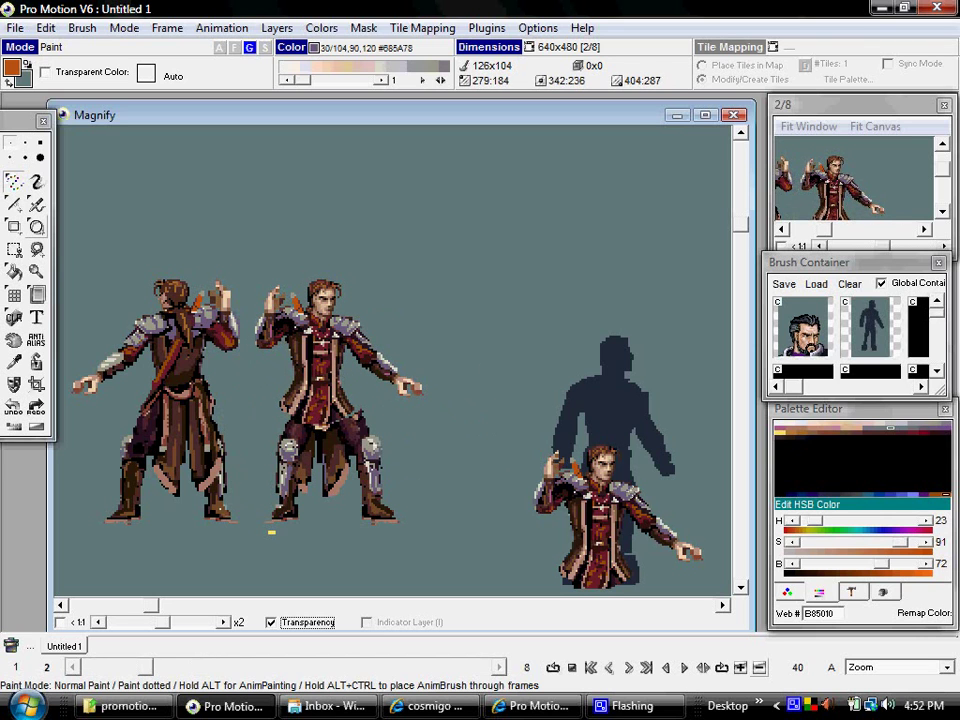
# Step: Flip back and forth through the first frames to compare the upper body's position from frame to frame
pyautogui.press('2')
pyautogui.press('1')
pyautogui.press('1')
pyautogui.press('1')
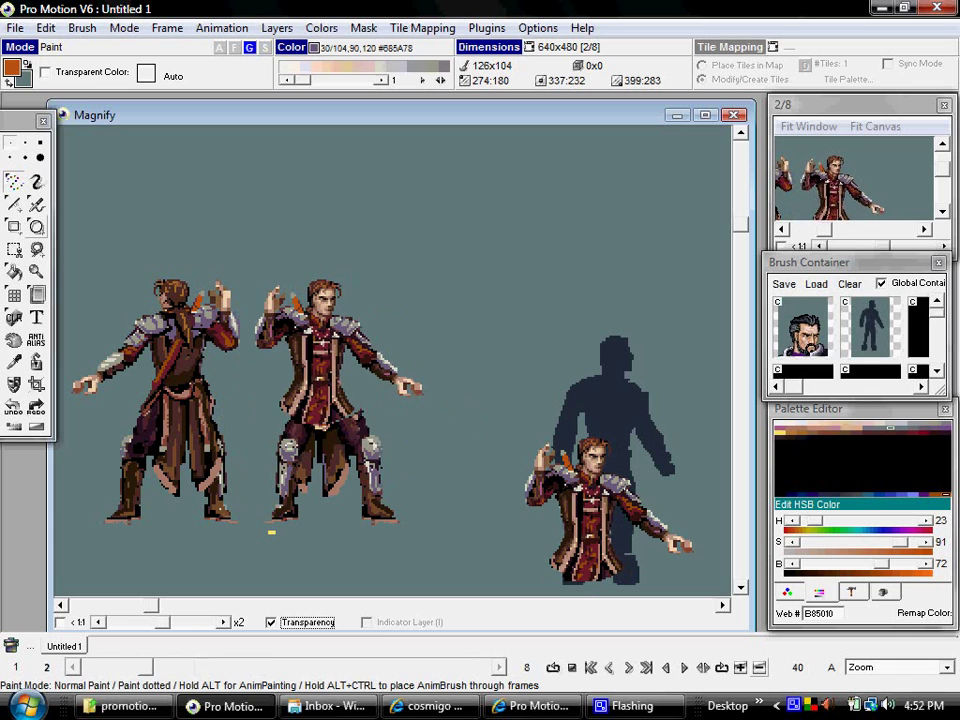
pyautogui.press('2')
pyautogui.press('2')
pyautogui.press('1')
pyautogui.press('1')
pyautogui.press('2')
pyautogui.press('1')
pyautogui.press('1')
pyautogui.press('2')
pyautogui.press('2')
# Step: On frame 4, replace the front-facing mage's upper body with the brush, shifted slightly right of its original position
pyautogui.press('2')
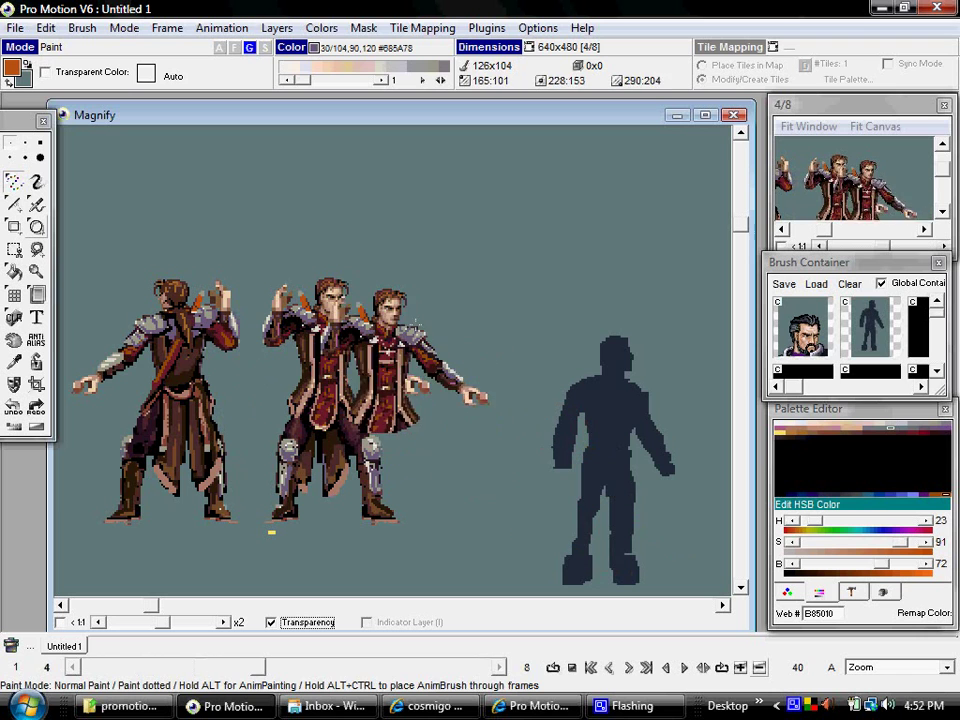
pyautogui.press('2')
pyautogui.press('1')
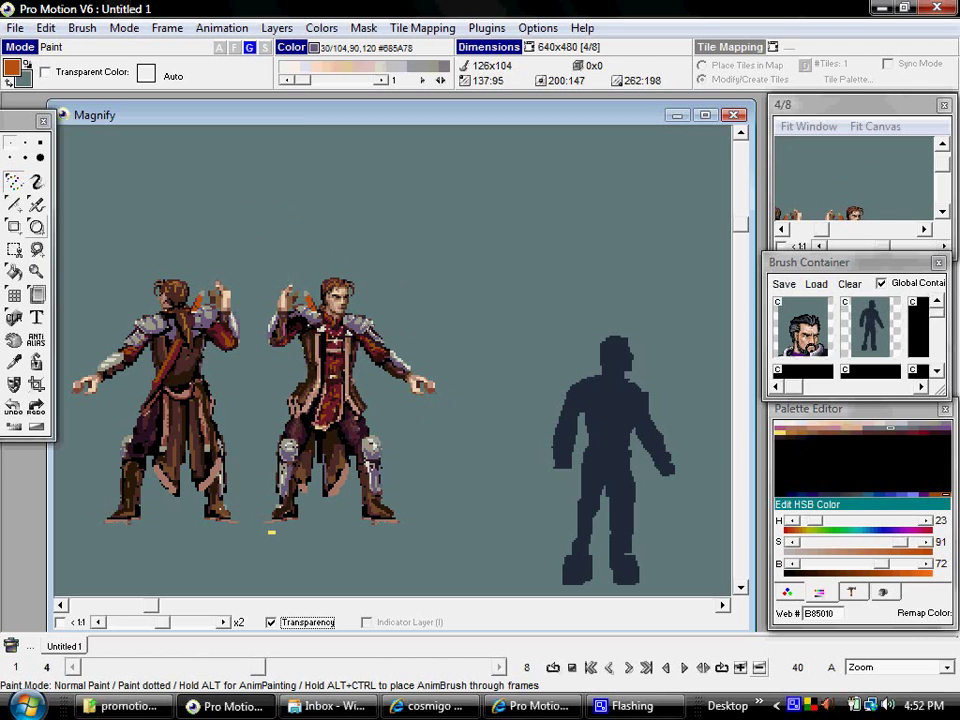
pyautogui.click(352, 282)
# Step: Review the earlier frames, and on frame 5 replace the mage's upper body with the brush, shifted further right than on frame 4
pyautogui.press('1')
pyautogui.press('1')
pyautogui.press('1')
pyautogui.press('2')
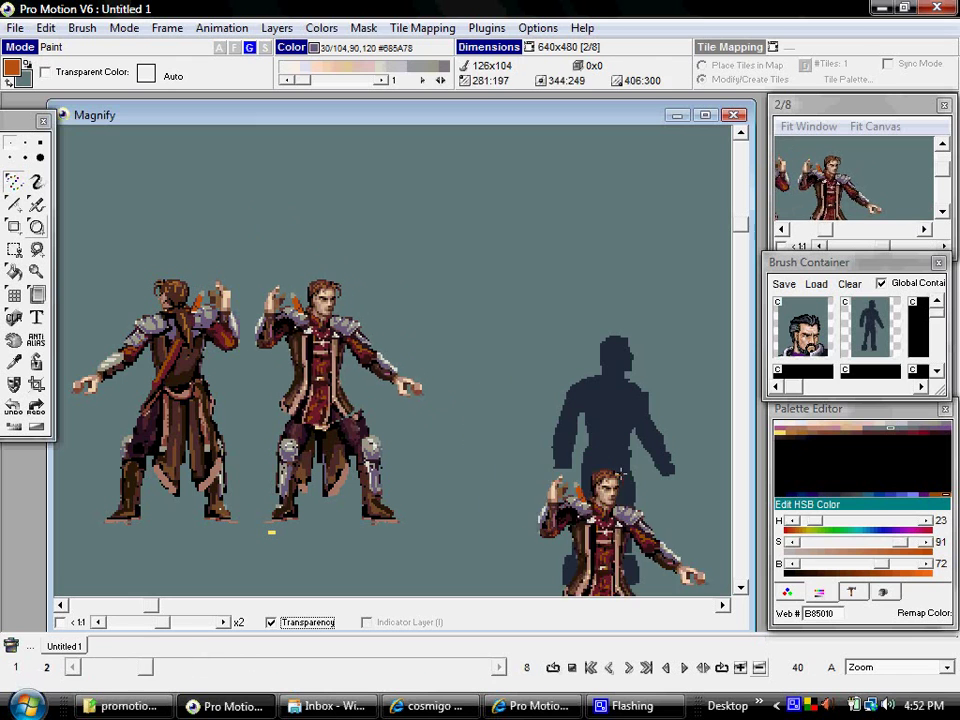
pyautogui.press('2')
pyautogui.press('2')
pyautogui.press('2')
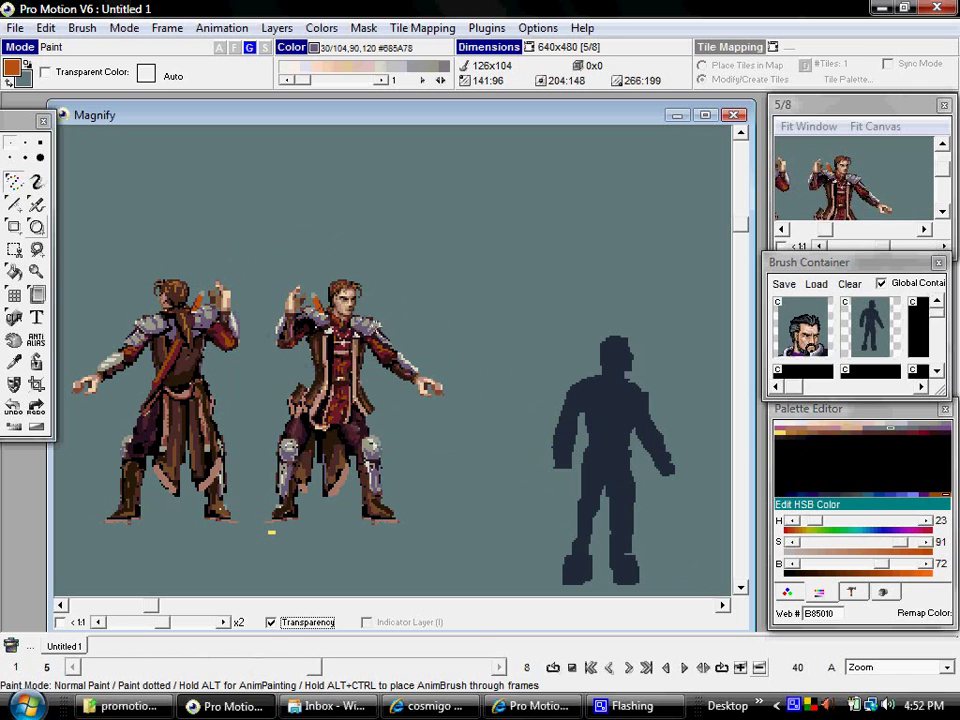
pyautogui.press('1')
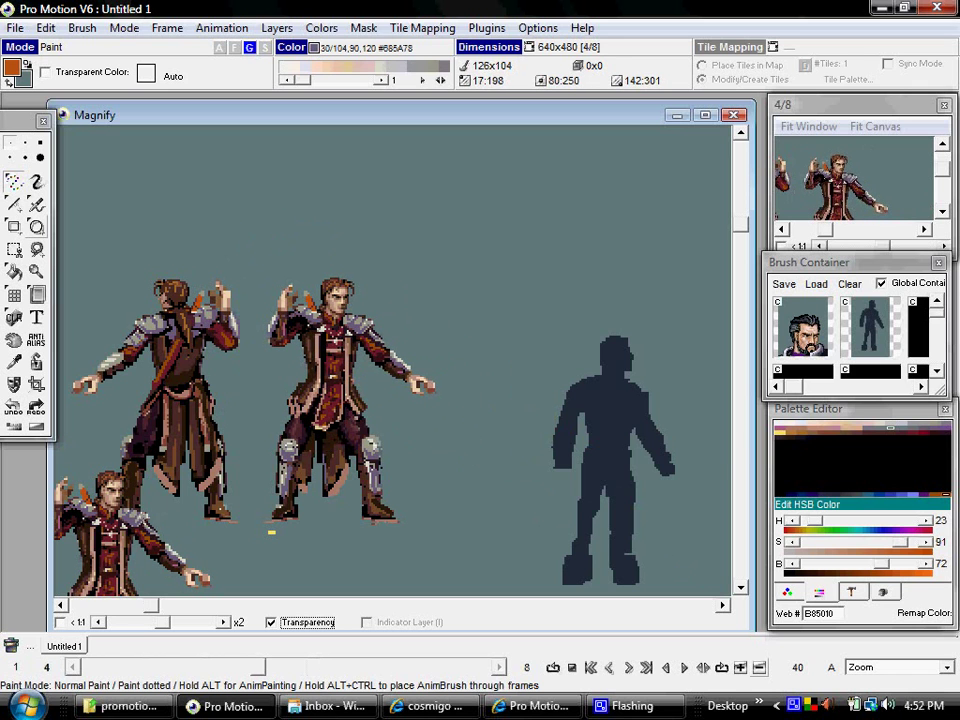
pyautogui.press('2')
# Step: On frame 6, erase the front-facing mage's upper body and stamp the brush slightly further right than on frame 5
pyautogui.press('2')
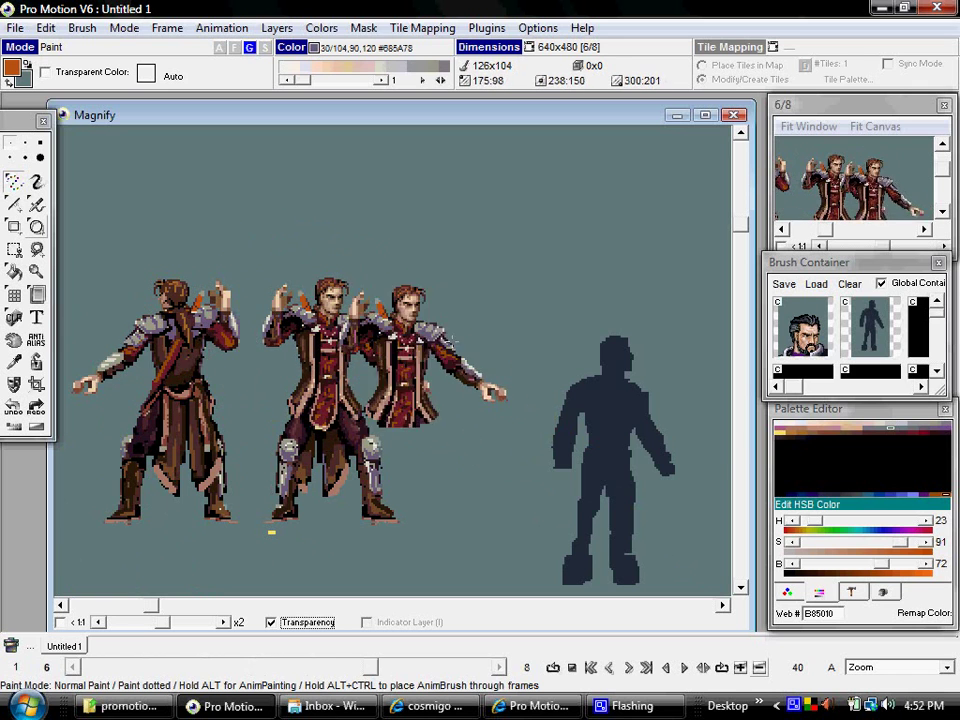
pyautogui.rightClick(400, 325)
pyautogui.press('1')
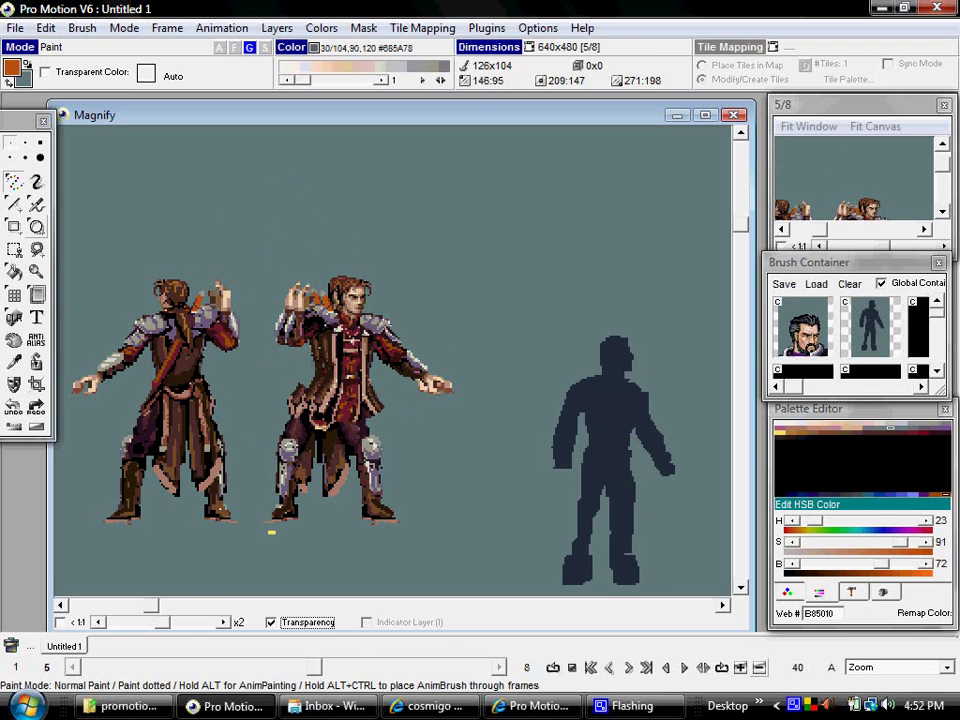
pyautogui.press('2')
pyautogui.click(365, 336)
# Step: On frame 6, clear the stray coat scrap beside the front-facing mage's waist and flip through the frames to check it
pyautogui.press('b')
pyautogui.press('b')
pyautogui.moveTo(312, 382)
pyautogui.mouseDown()
pyautogui.moveTo(293, 421)
pyautogui.moveTo(281, 402)
pyautogui.mouseUp()
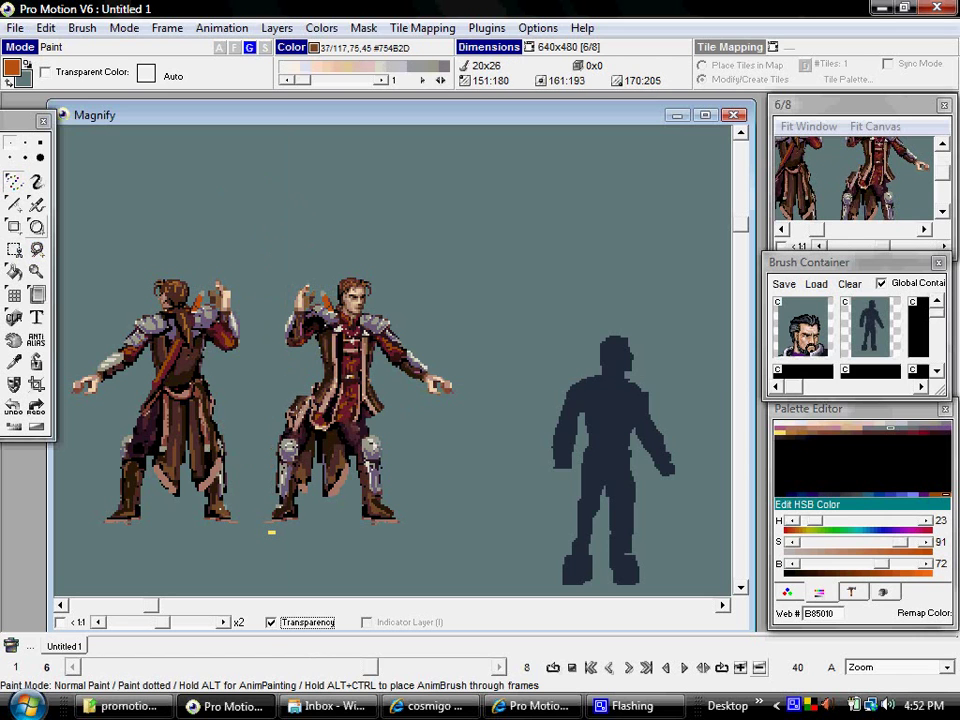
pyautogui.press('.')
pyautogui.press('1')
pyautogui.press('1')
pyautogui.press('1')
pyautogui.press('1')
pyautogui.press('1')
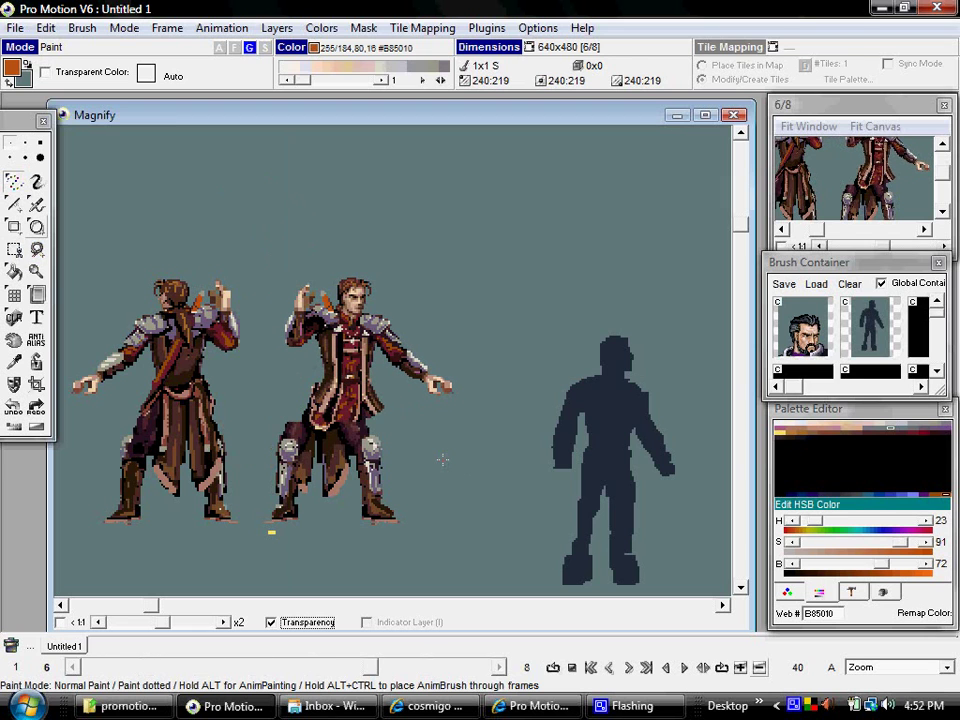
# Step: Delete the two surplus frames after frame 6
pyautogui.click(417, 677)
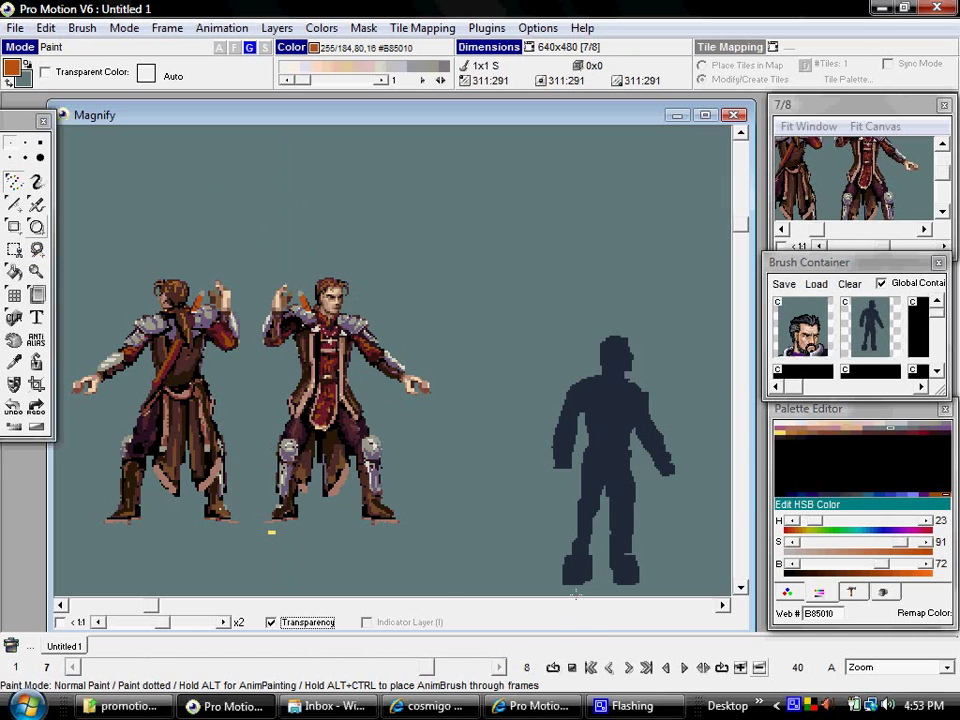
pyautogui.press(',')
pyautogui.hotkey('ctrl', 'Delete')
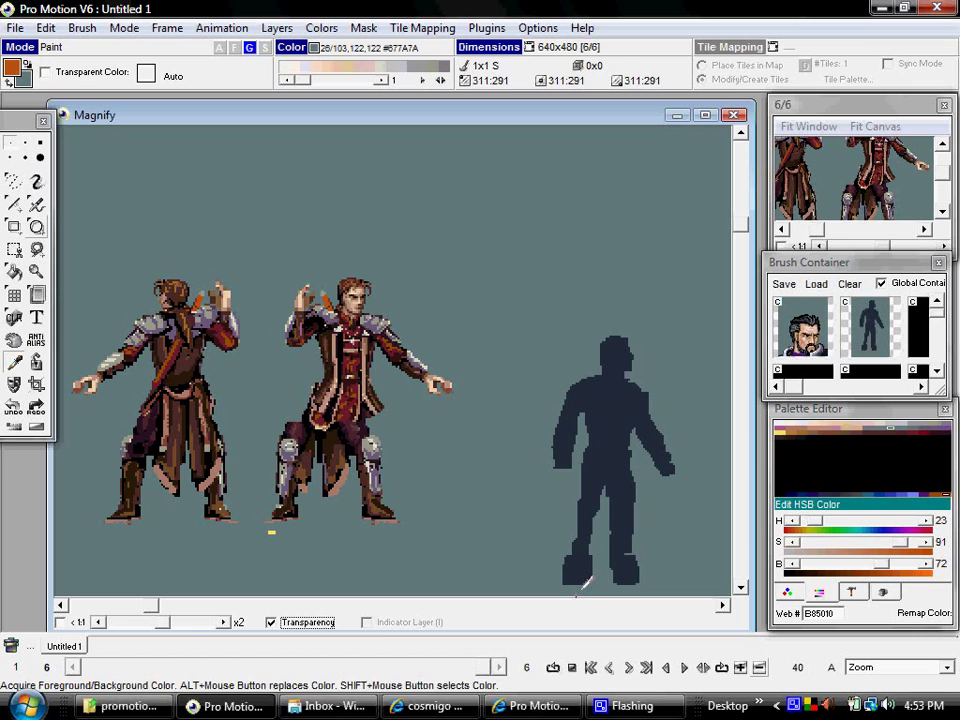
# Step: Flip back and forth through the six frames to examine the motion of the mage's upper body
pyautogui.press('Left')
pyautogui.press('Left')
pyautogui.press('Left')
pyautogui.press('Left')
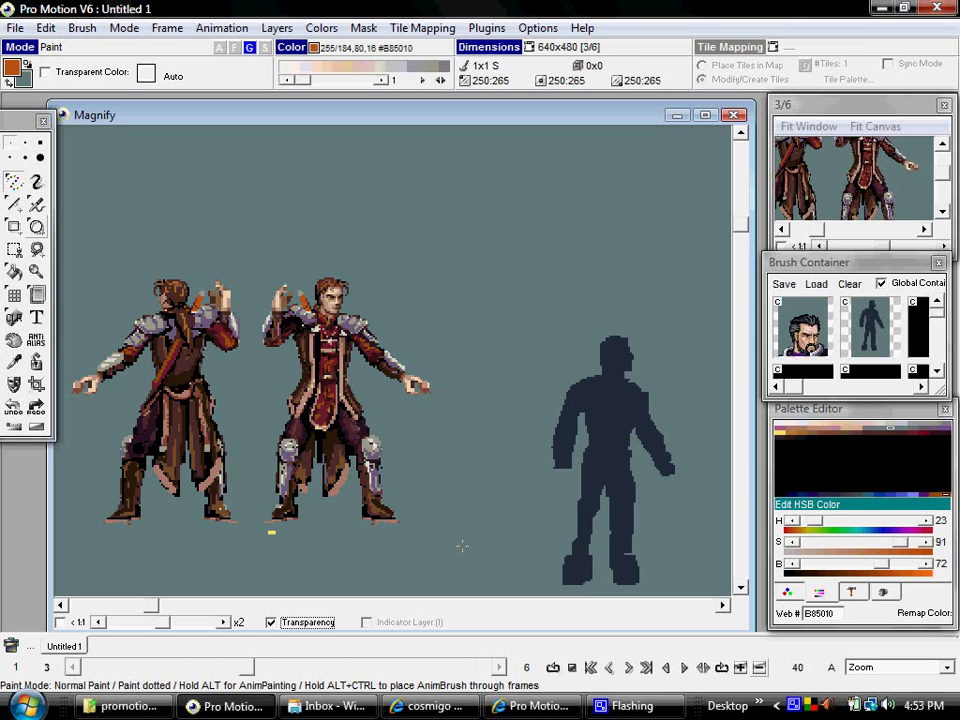
pyautogui.press('2')
pyautogui.press('2')
pyautogui.press('2')
pyautogui.press('2')
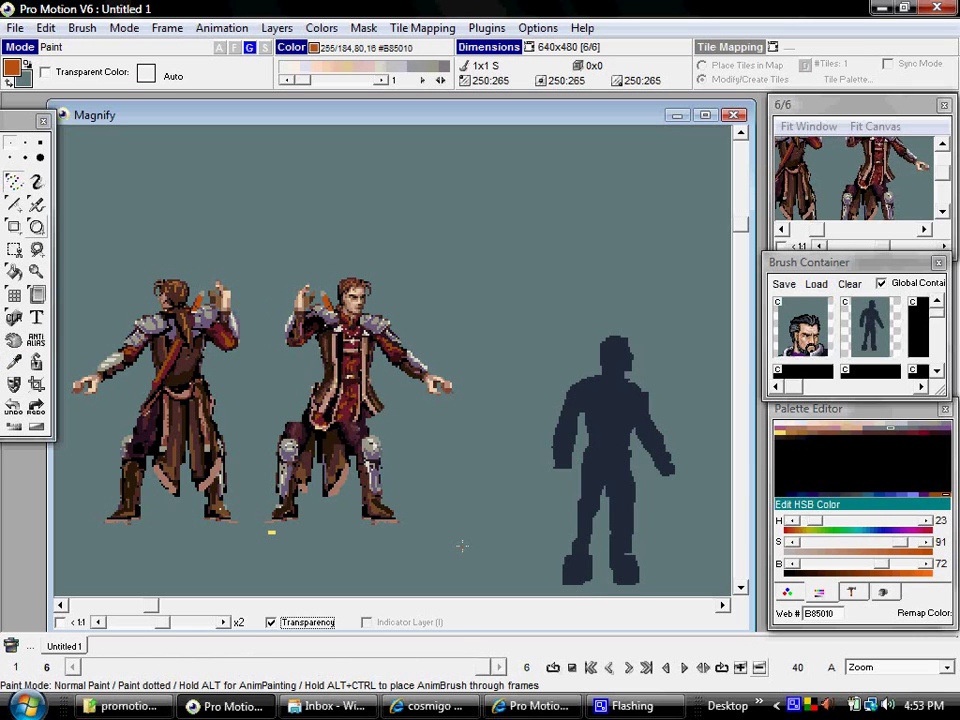
pyautogui.press('1')
pyautogui.press('1')
pyautogui.press('1')
pyautogui.press('1')
pyautogui.press('1')
pyautogui.press('1')
pyautogui.press('2')
pyautogui.press('2')
pyautogui.press('2')
pyautogui.press('2')
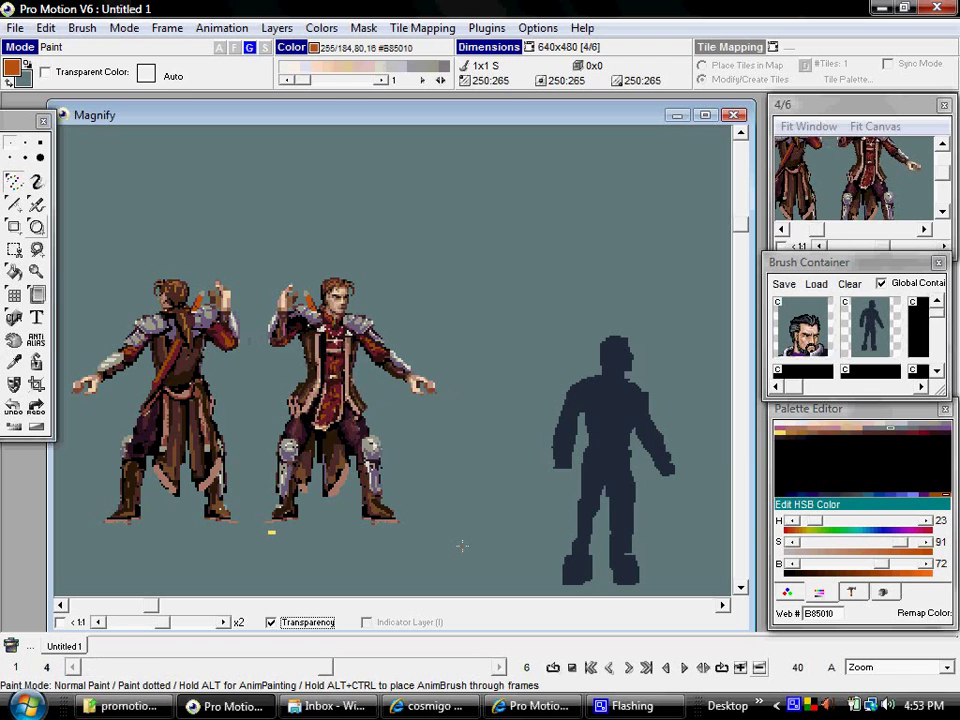
pyautogui.press('2')
pyautogui.press('2')
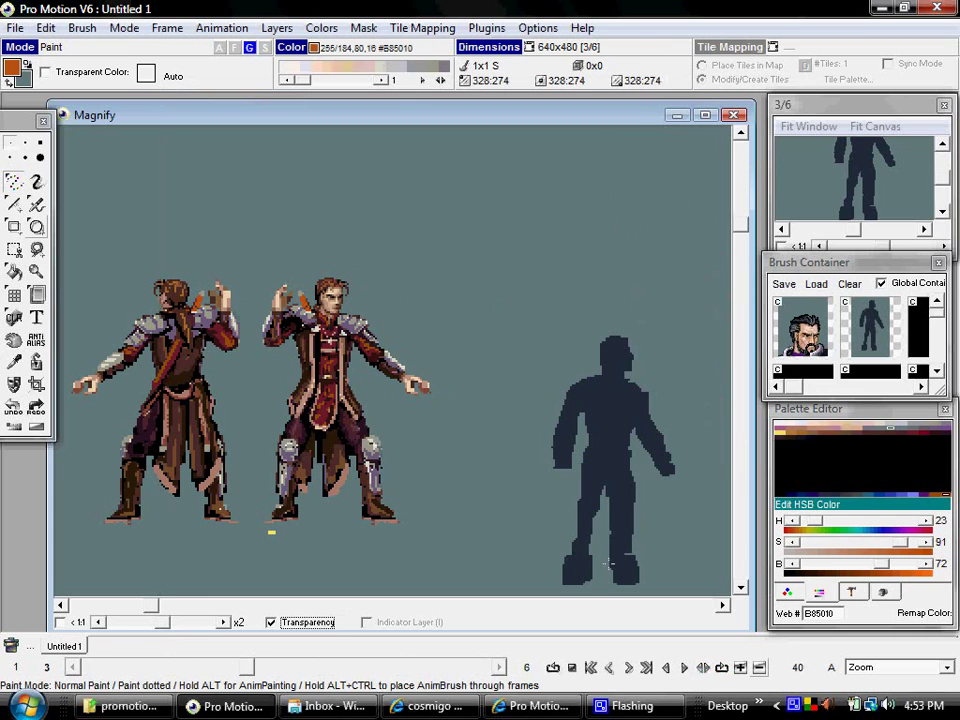
# Step: Set the playback speed to 12 frames per second for all frames and preview the animation in ping-pong mode
pyautogui.click(795, 668)
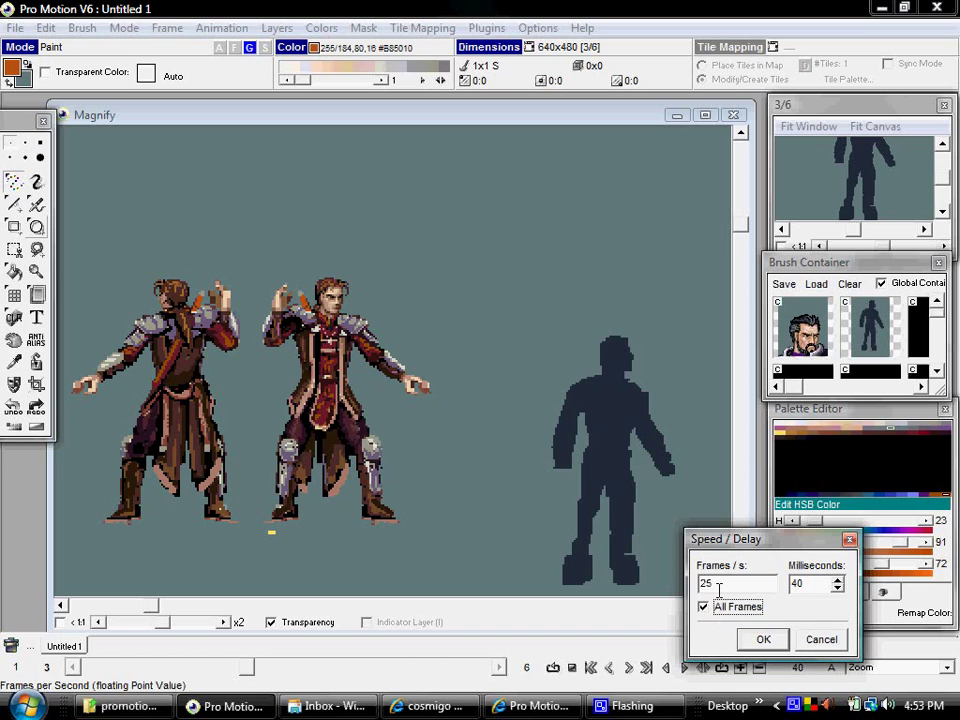
pyautogui.doubleClick(729, 584)
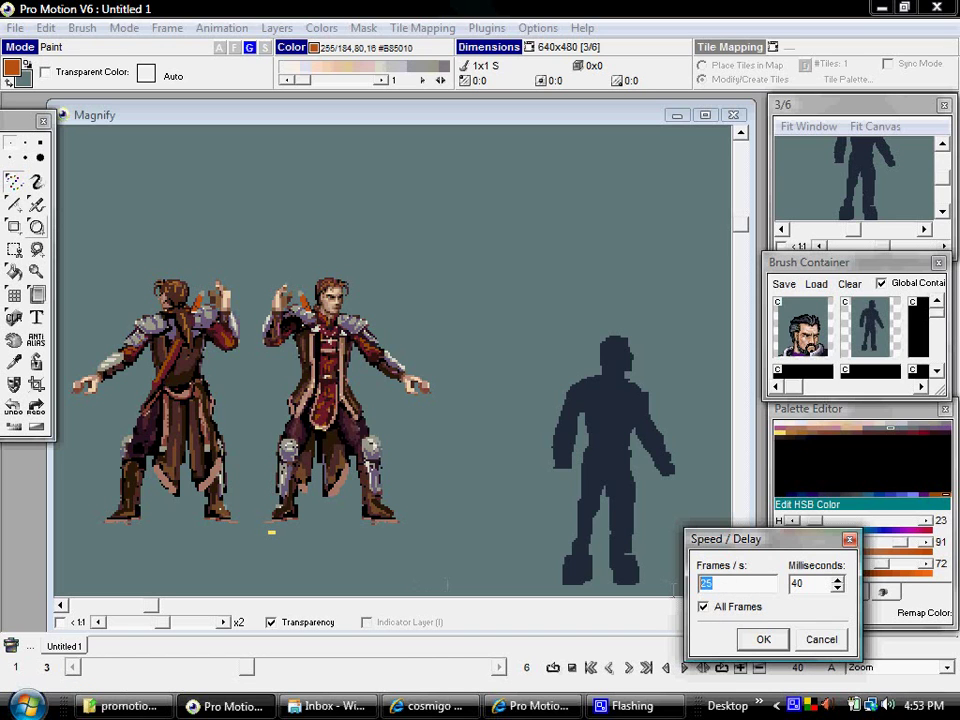
pyautogui.write('12')
pyautogui.click(763, 639)
pyautogui.press('4')
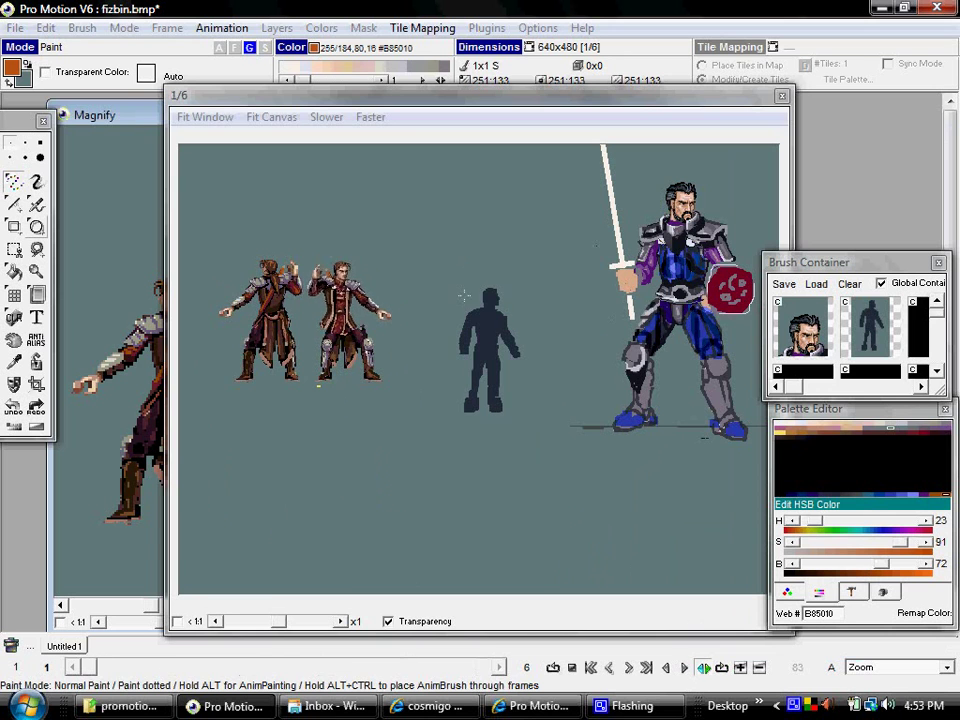
pyautogui.press('Escape')
# Step: Set the playback speed to 10 frames per second for all frames
pyautogui.click(808, 670)
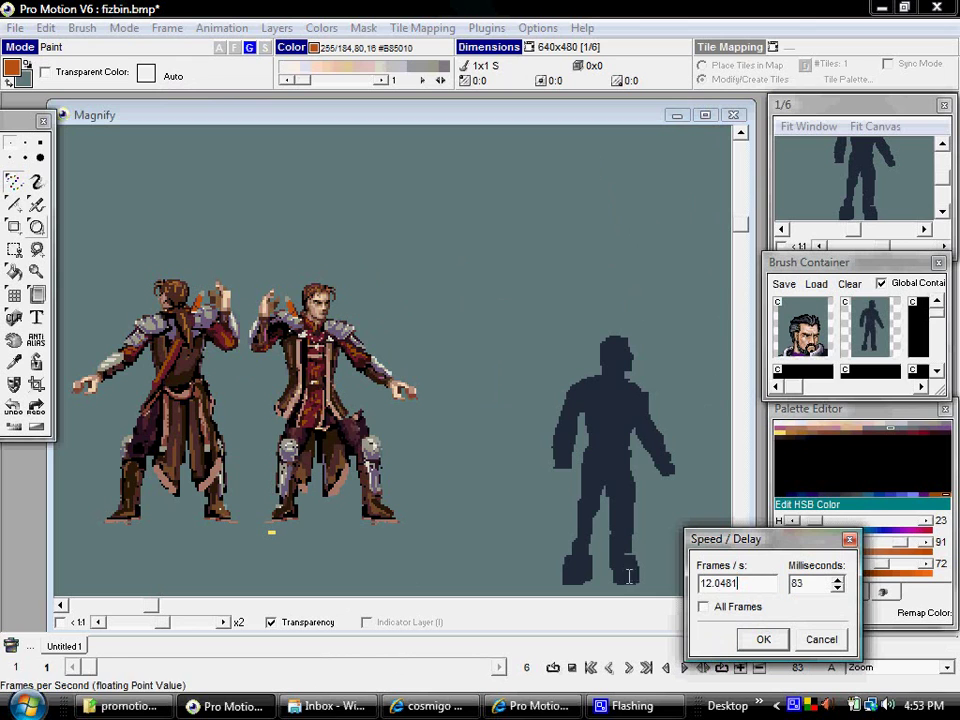
pyautogui.moveTo(741, 583); pyautogui.dragTo(629, 576)
pyautogui.write('10')
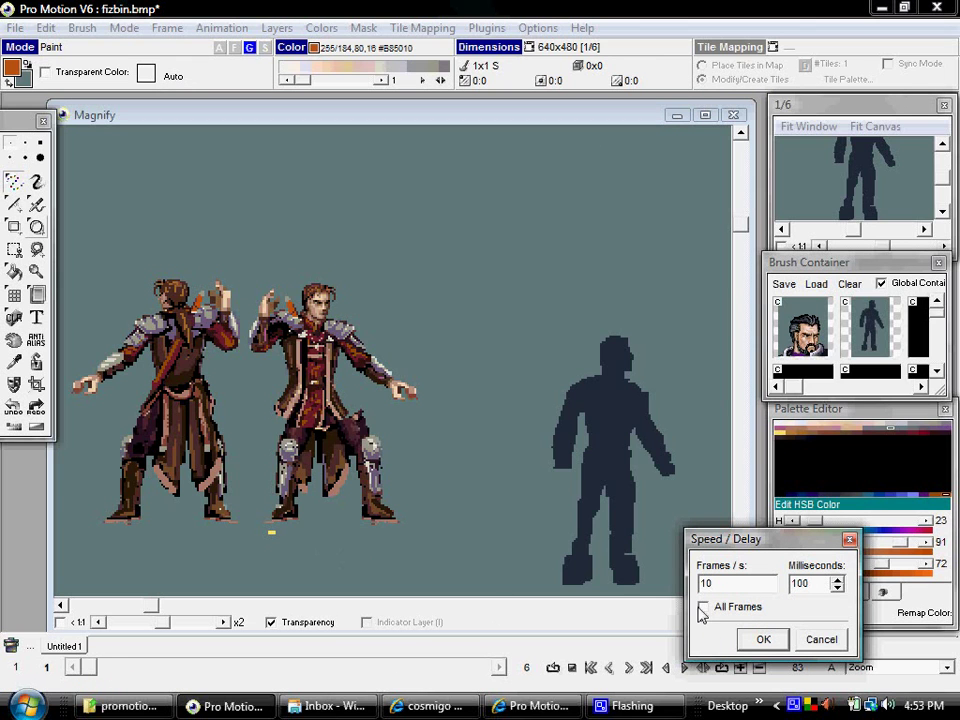
pyautogui.click(760, 641)
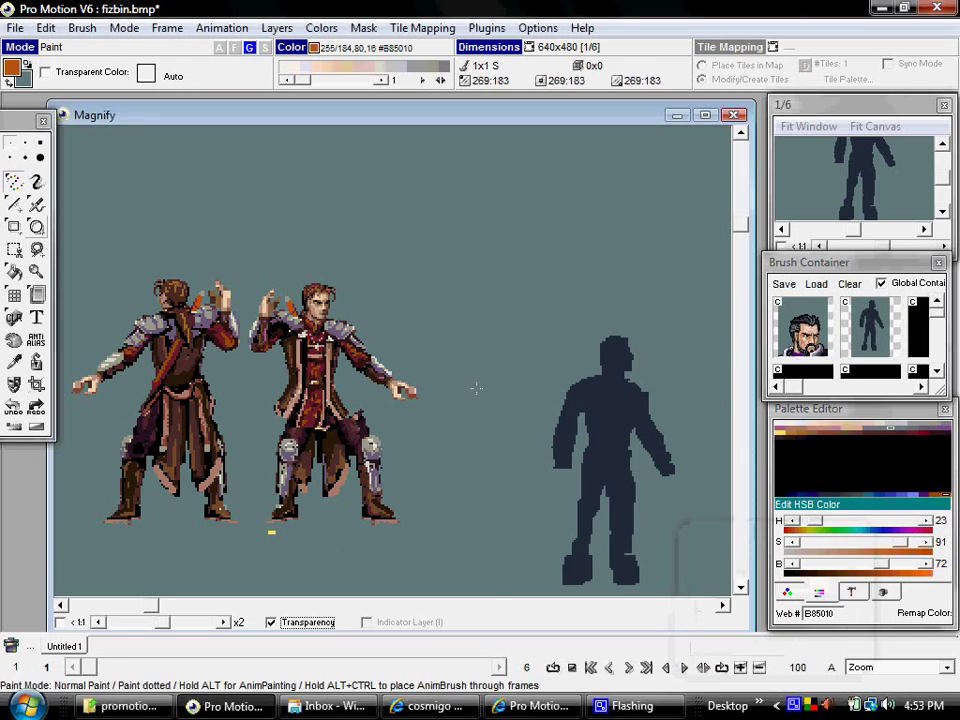
# Step: On frame 6, pick up the front-facing mage's upper body as a freehand-cut brush
pyautogui.press('2')
pyautogui.press('2')
pyautogui.press('2')
pyautogui.press('2')
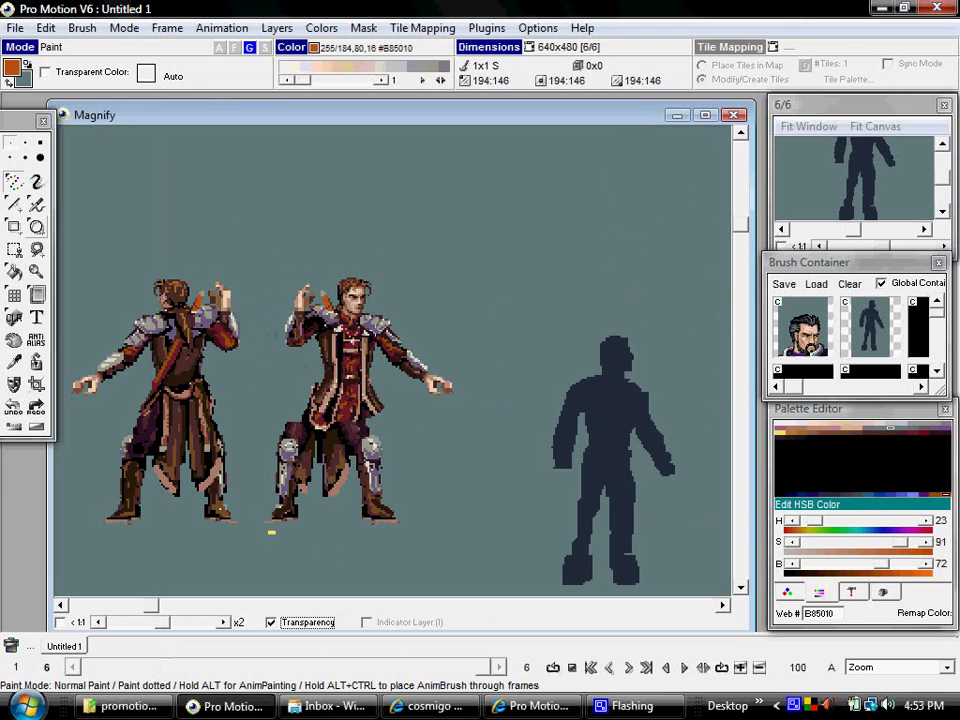
pyautogui.press('b')
pyautogui.press('b')
pyautogui.moveTo(282, 234)
pyautogui.mouseDown()
pyautogui.moveTo(266, 280)
pyautogui.moveTo(293, 429)
pyautogui.moveTo(375, 433)
pyautogui.moveTo(355, 240)
pyautogui.mouseUp()
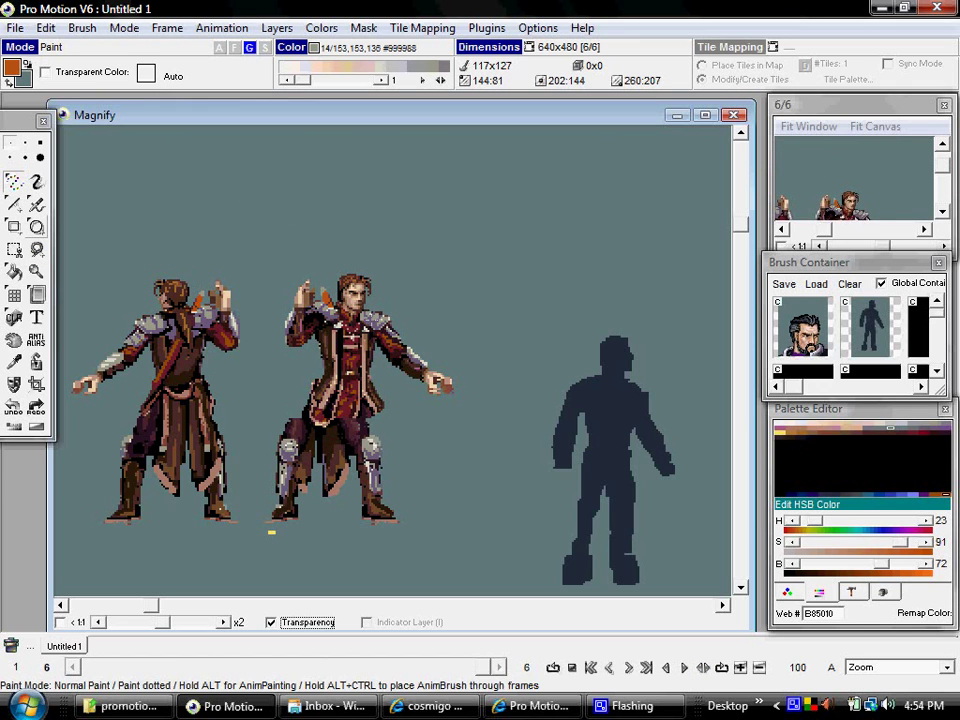
# Step: On frame 6, erase the mage's upper body and stamp the brush slightly lower, comparing it with the other frames
pyautogui.rightClick(372, 321)
pyautogui.rightClick(372, 321)
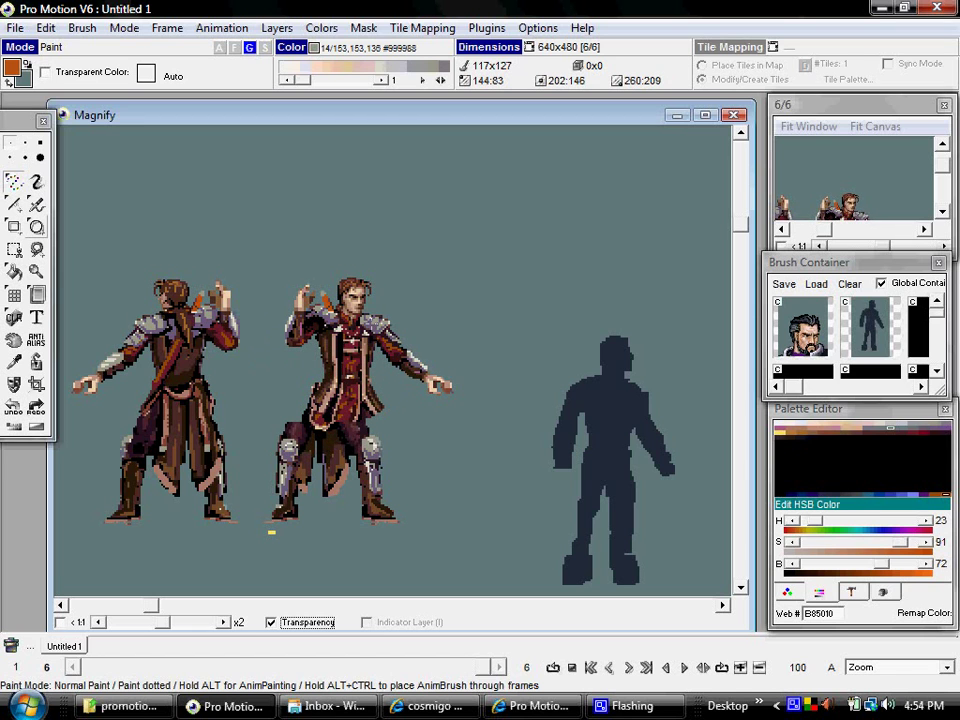
pyautogui.keyDown('alt'); pyautogui.click(374, 330); pyautogui.keyUp('alt')
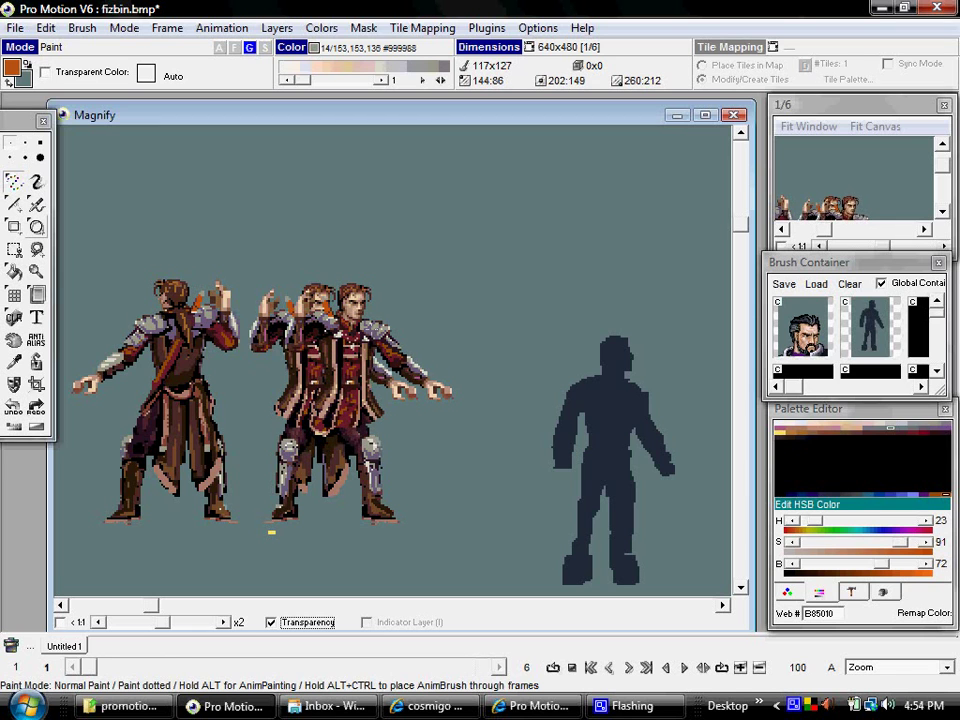
pyautogui.press('Right')
pyautogui.press('Right')
pyautogui.press('Right')
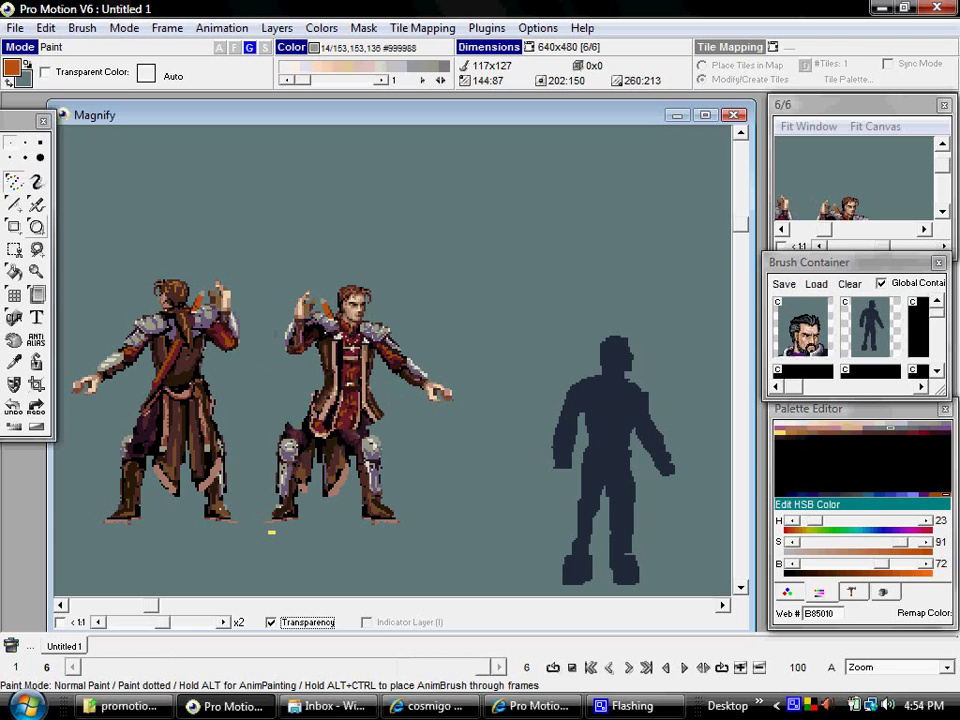
# Step: On frame 5, erase the mage's upper body and stamp the brush slightly lower and further right
pyautogui.press(',')
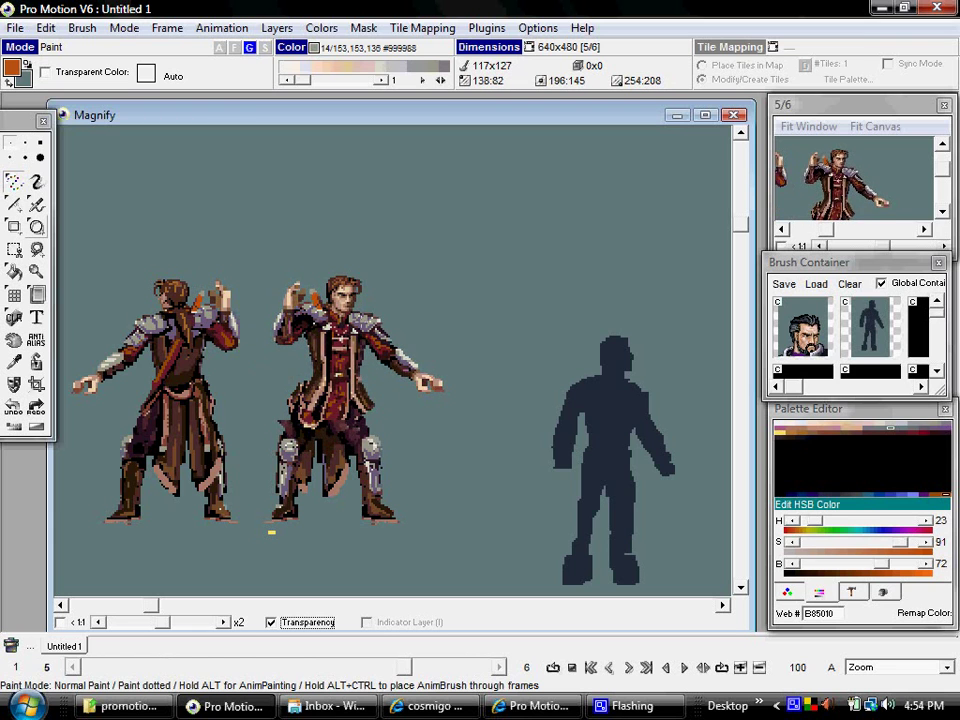
pyautogui.press('.')
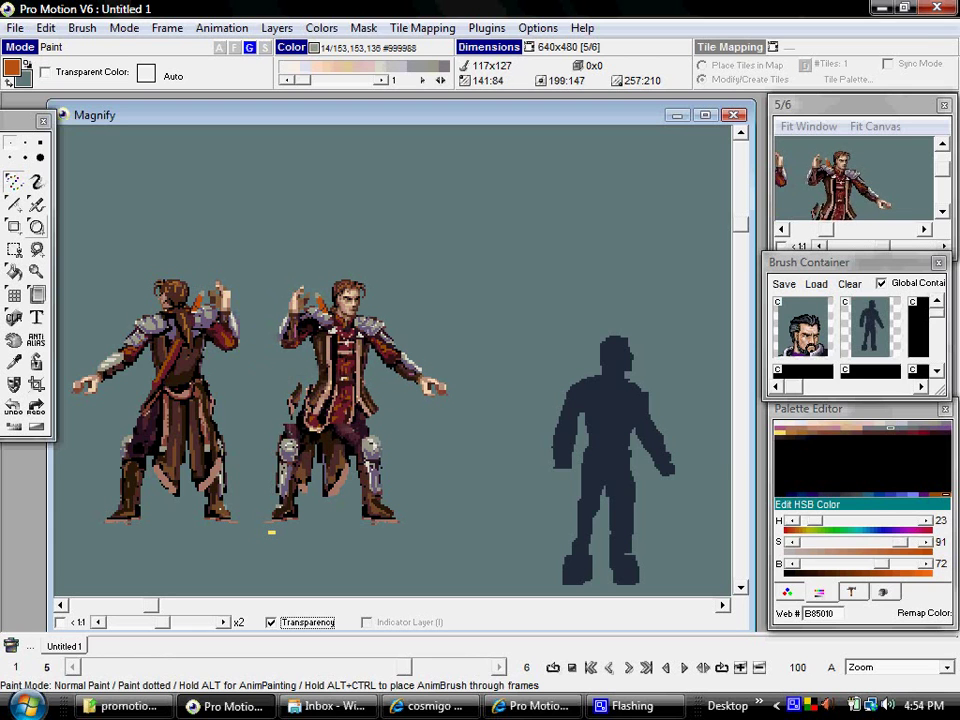
pyautogui.press(',')
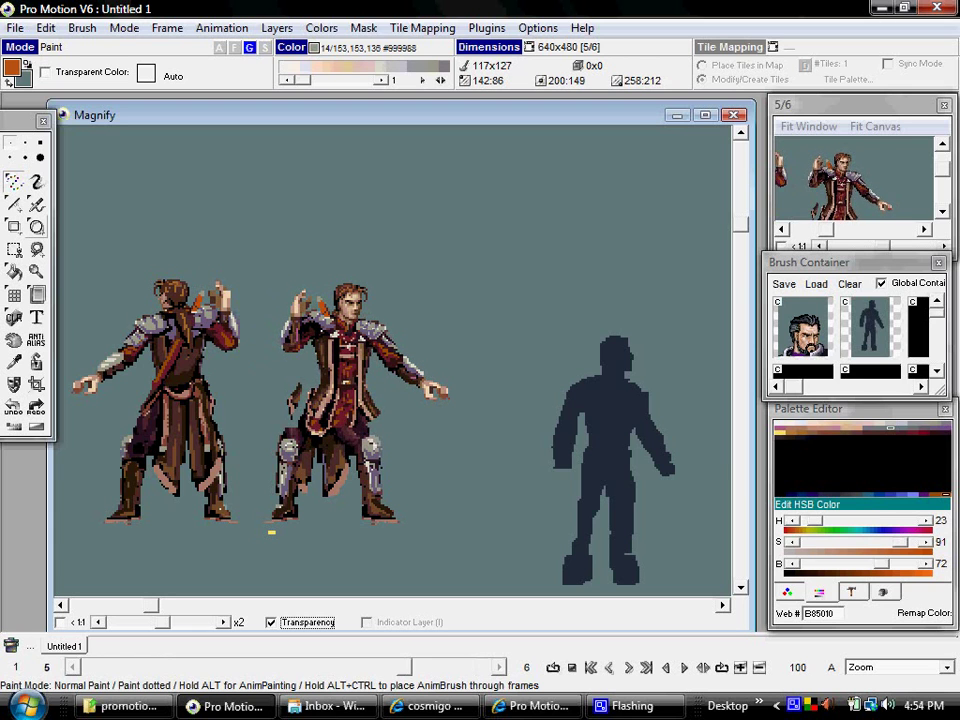
# Step: Flip through the frames and play the animation in ping-pong mode to review the adjusted upper body motion
pyautogui.press('1')
pyautogui.press('1')
pyautogui.press('1')
pyautogui.press('1')
pyautogui.press('2')
pyautogui.press('2')
pyautogui.press('2')
pyautogui.press('2')
pyautogui.press('.')
pyautogui.press('6')
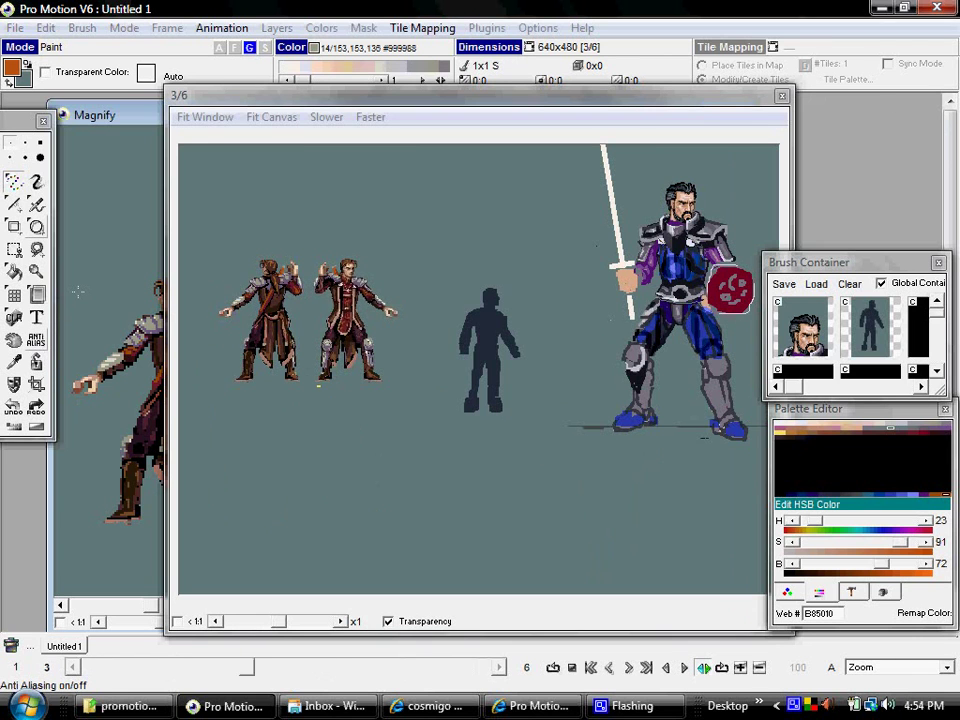
pyautogui.press('Return')
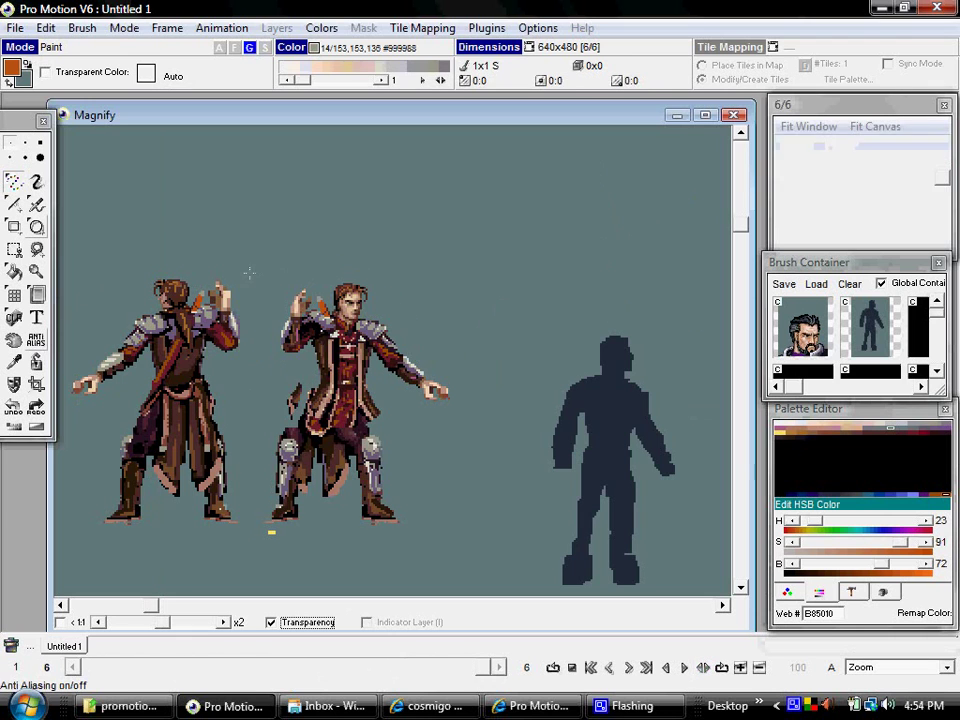
pyautogui.click(221, 28)
pyautogui.click(281, 9)
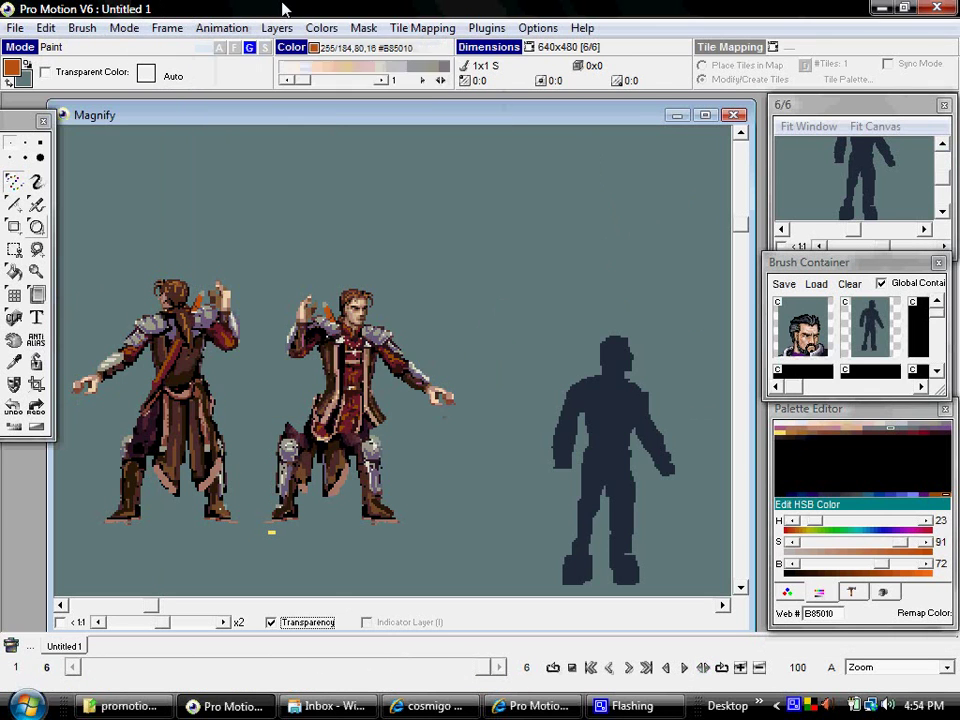
# Step: Insert a copy of frame 4 directly after it and compare the new frame with its neighbours
pyautogui.press('2')
pyautogui.press('2')
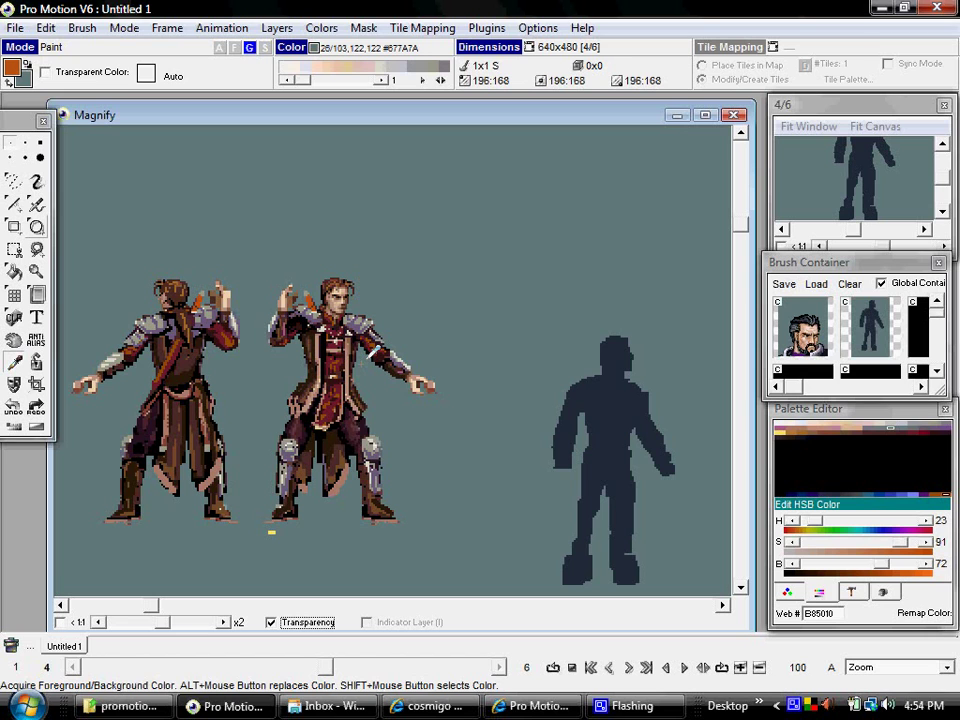
pyautogui.press('ctrl+Insert')
pyautogui.press('Right')
pyautogui.press('Left')
pyautogui.press('Left')
pyautogui.press('Left')
pyautogui.press('Right')
pyautogui.press('Right')
pyautogui.click(308, 667)
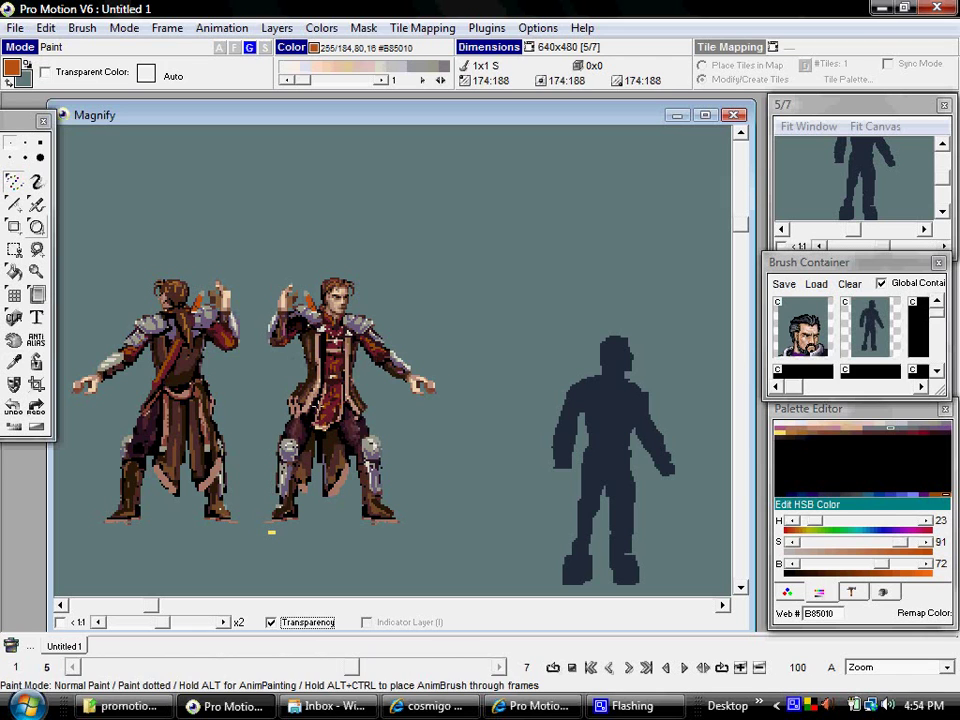
# Step: On the new frame 5, cut out the mage's upper body, restamp it slightly further right, and preview the ping-pong animation
pyautogui.click(36, 249)
pyautogui.moveTo(267, 256)
pyautogui.mouseDown()
pyautogui.moveTo(254, 338)
pyautogui.moveTo(274, 388)
pyautogui.moveTo(306, 426)
pyautogui.moveTo(345, 431)
pyautogui.moveTo(376, 426)
pyautogui.moveTo(456, 262)
pyautogui.mouseUp()
pyautogui.moveTo(366, 212); pyautogui.dragTo(278, 236)
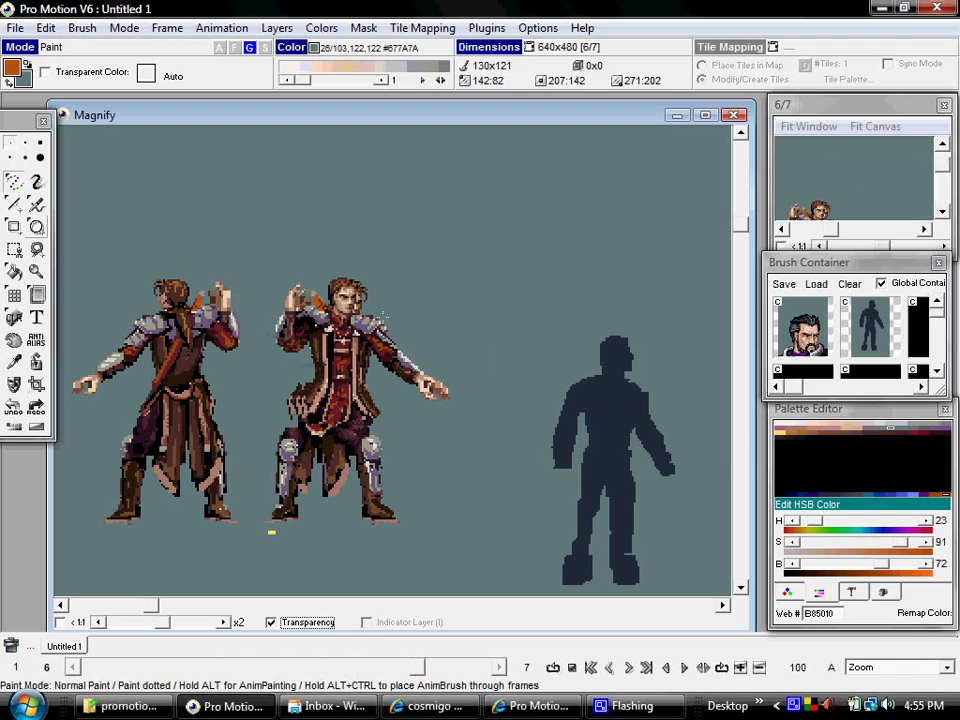
pyautogui.press('Left')
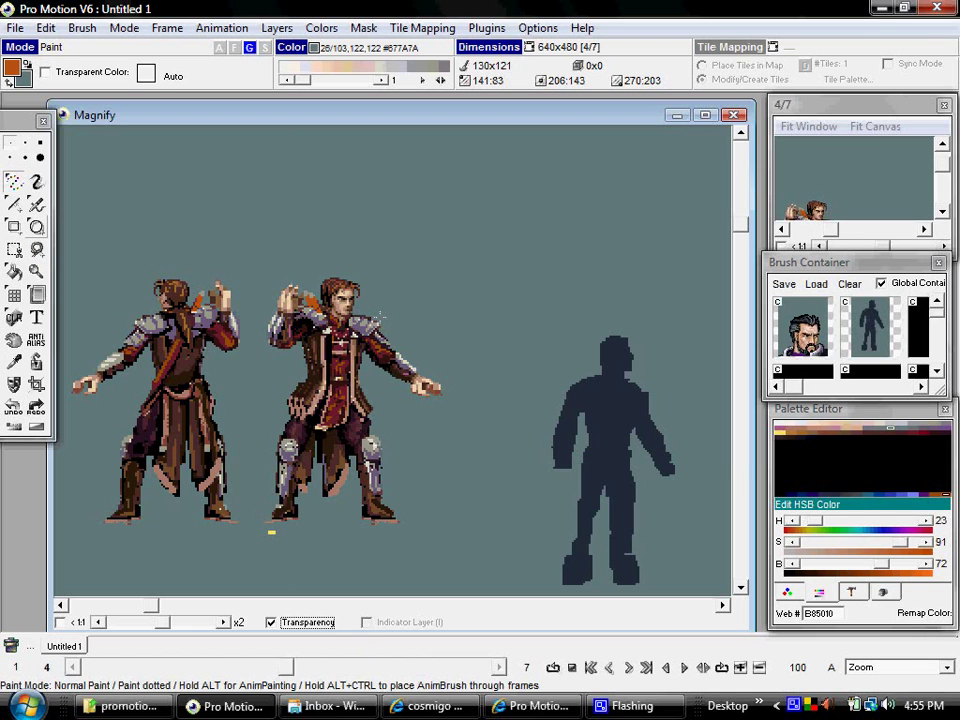
pyautogui.press('Right')
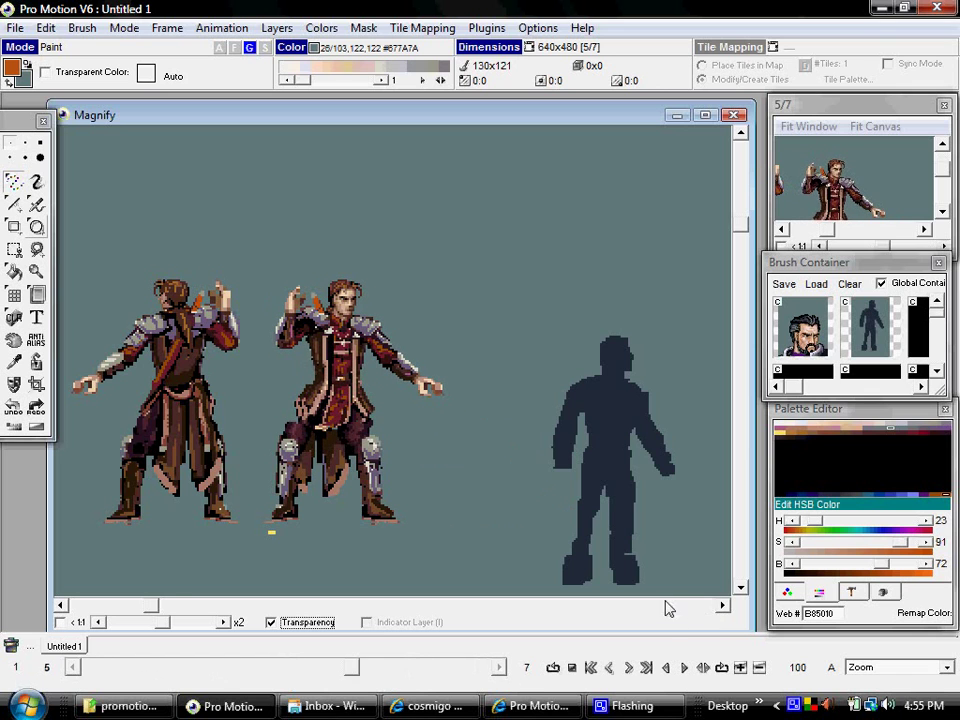
pyautogui.click(703, 667)
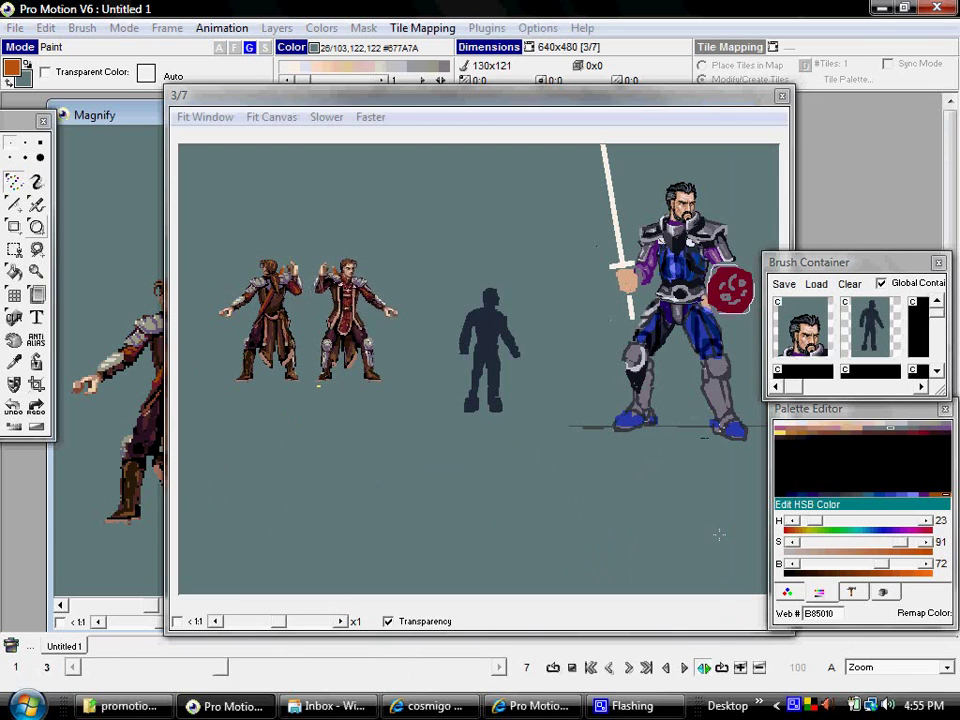